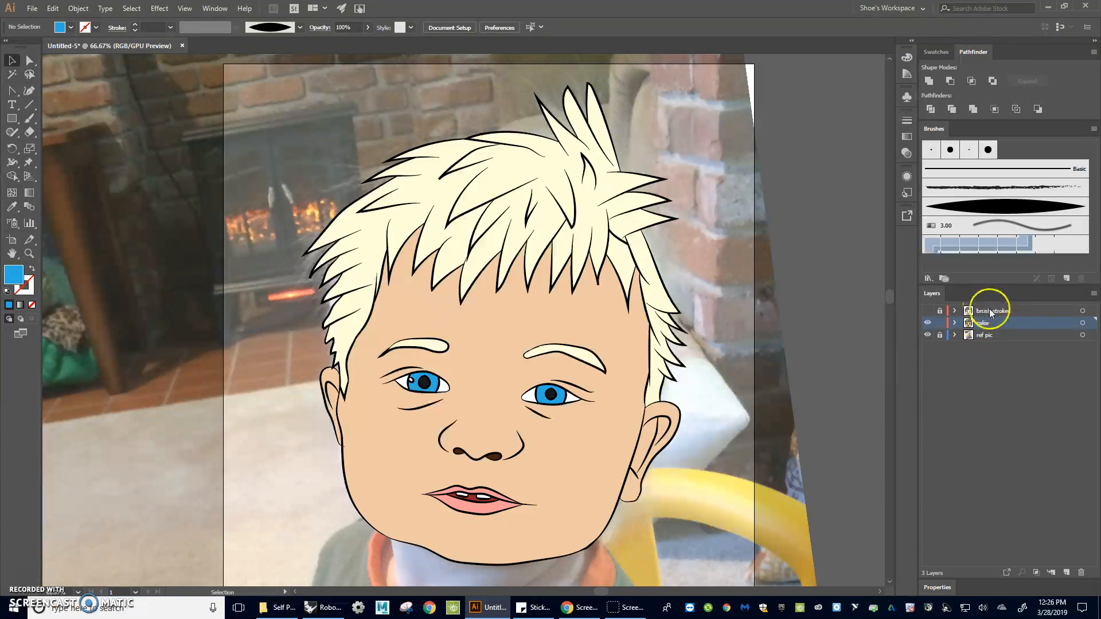
Add a new layer named "shading"
alt+click(1066, 572)
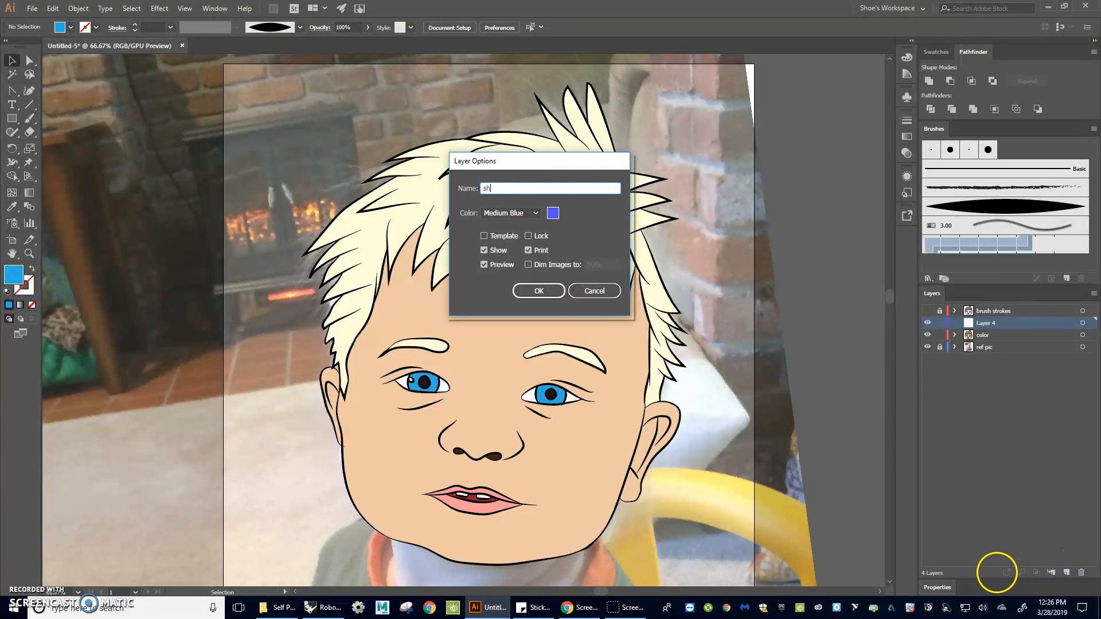
text(shadeing)
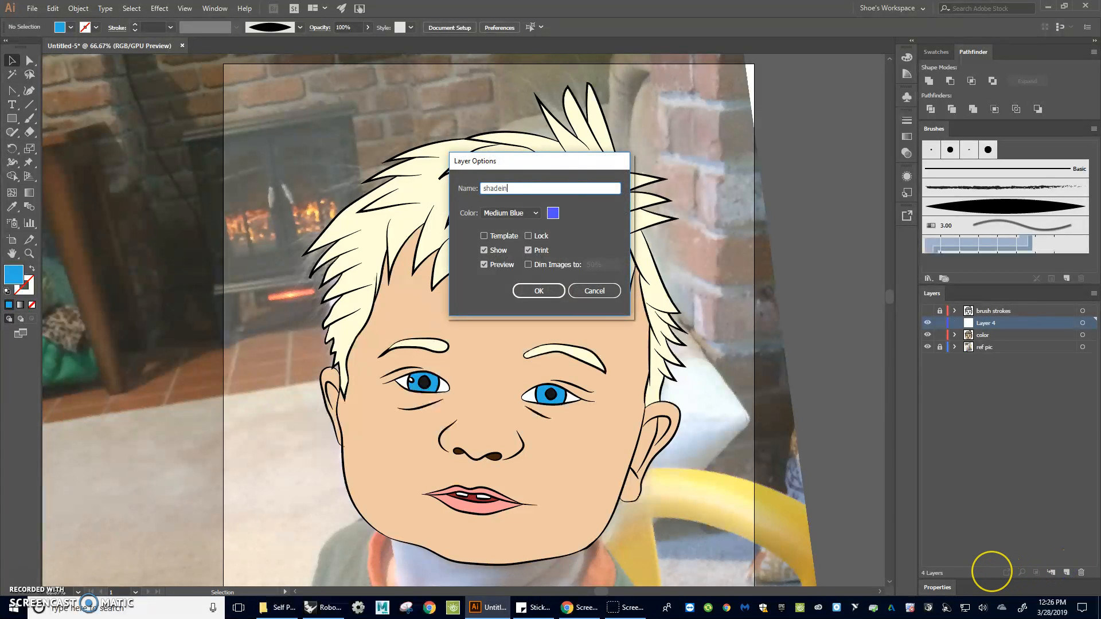
key(BackSpace)
key(BackSpace)
key(BackSpace)
text(ing)
key(Return)
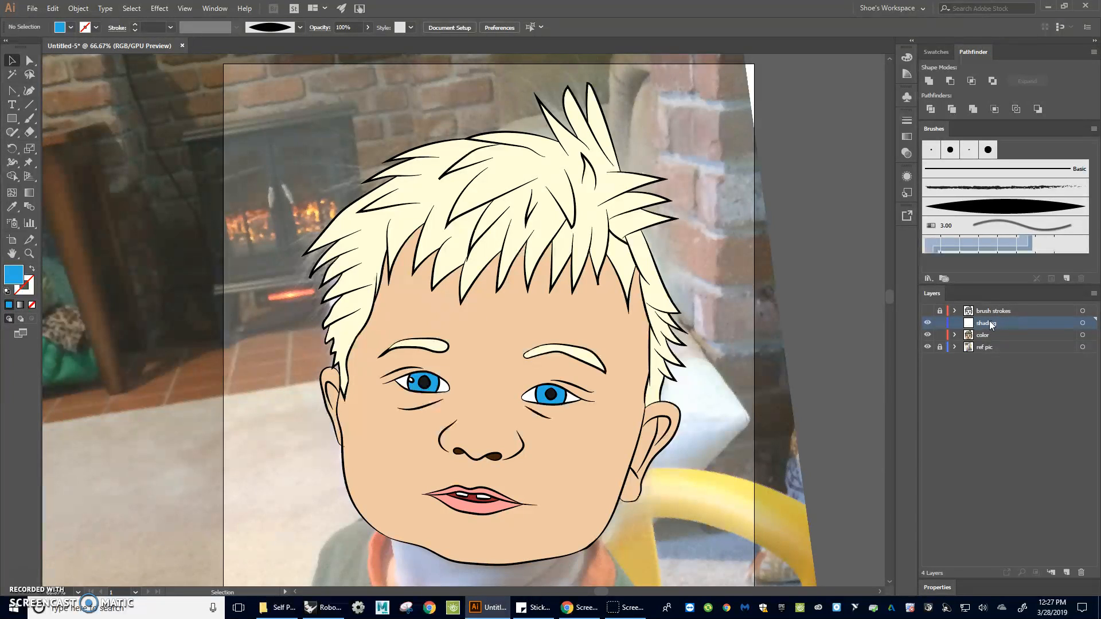
Inspect the brush-stroke outlines over the reference photo by toggling layer visibility and zooming in on the face
click(939, 347)
click(928, 334)
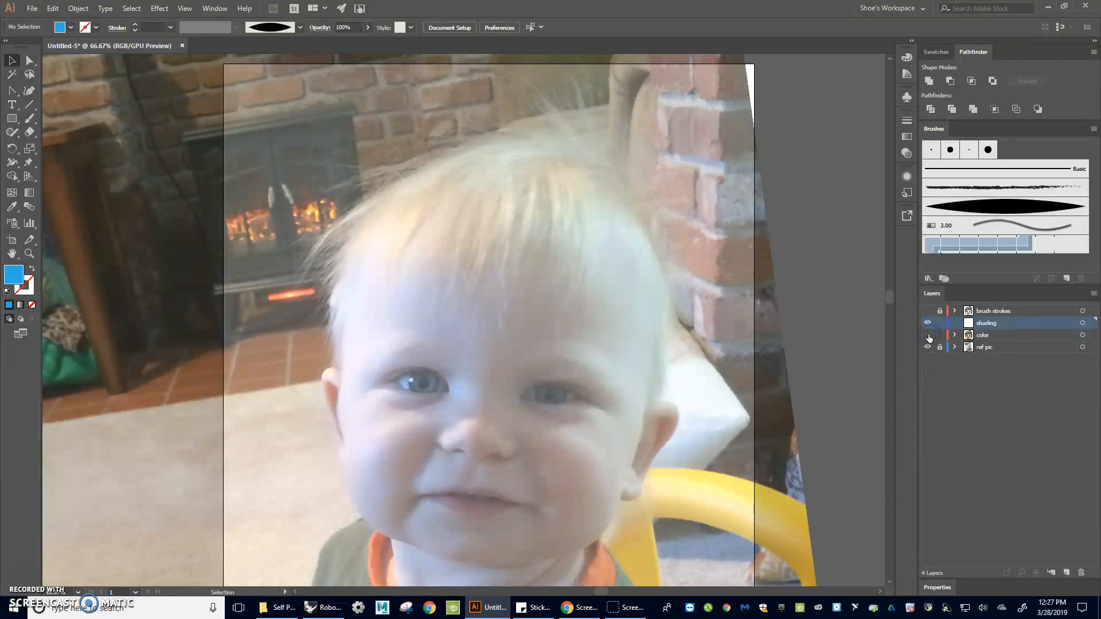
click(928, 311)
click(906, 357)
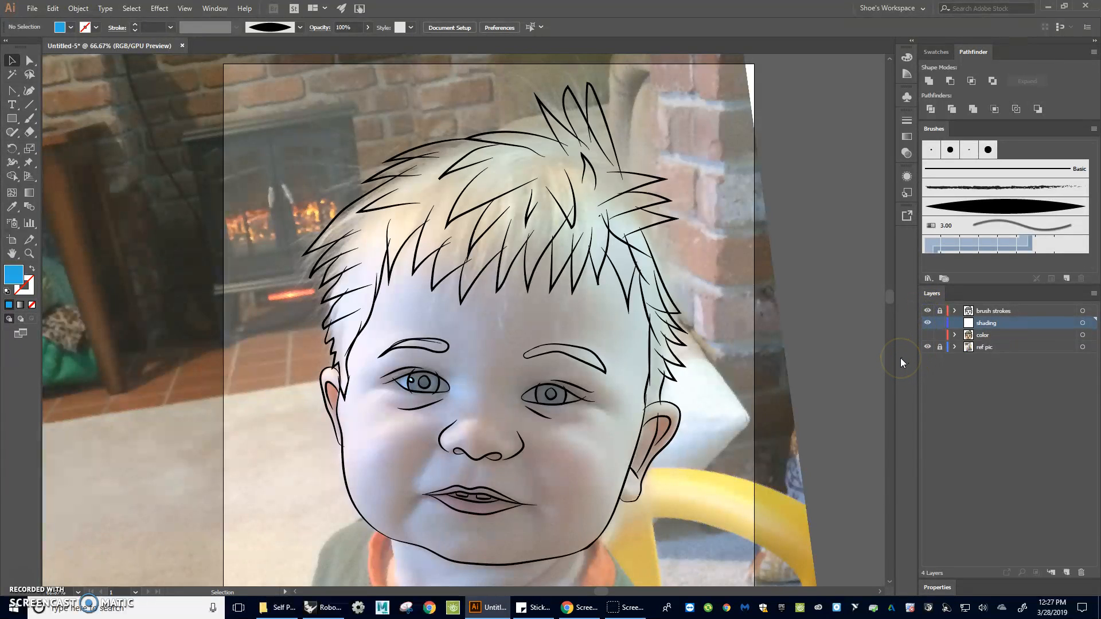
scroll(827, 374, down, 2)
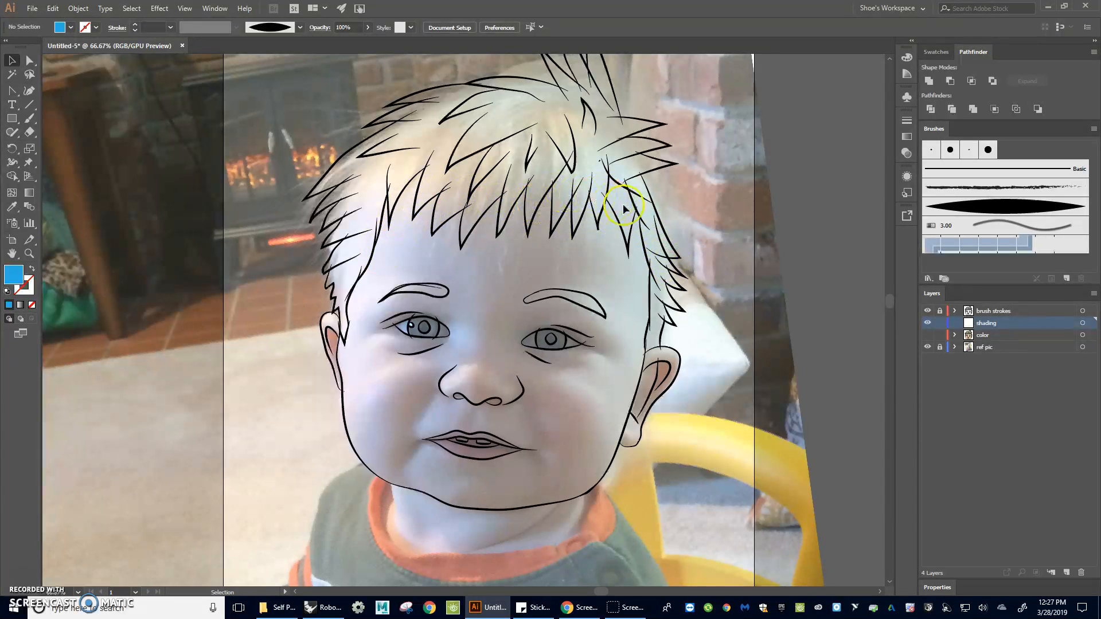
click(992, 308)
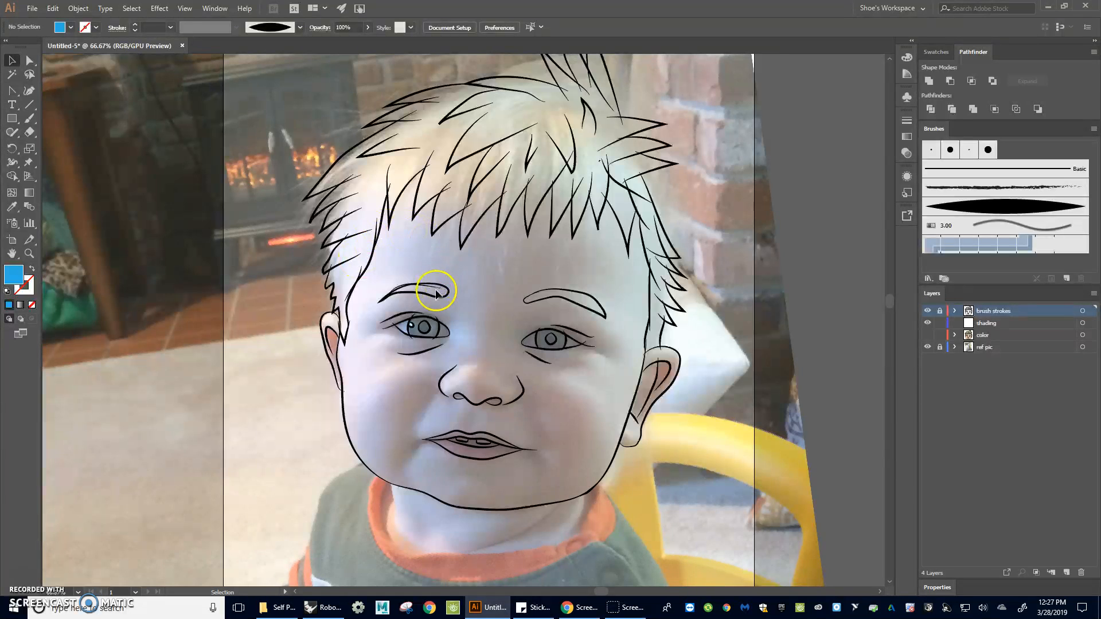
scroll(476, 333, up, 5)
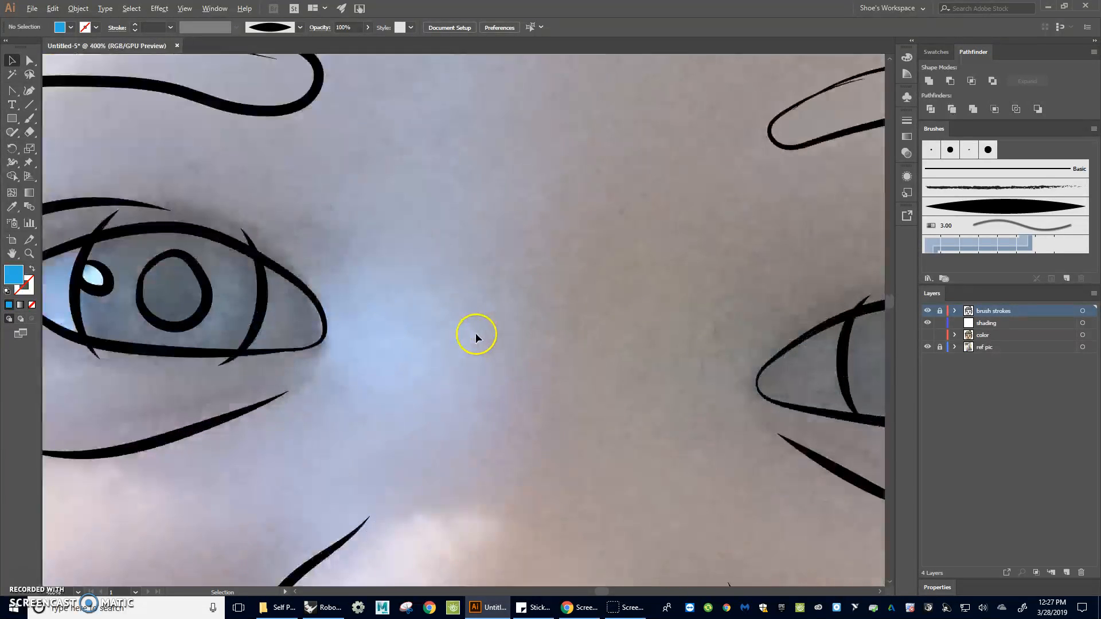
scroll(808, 324, down, 4)
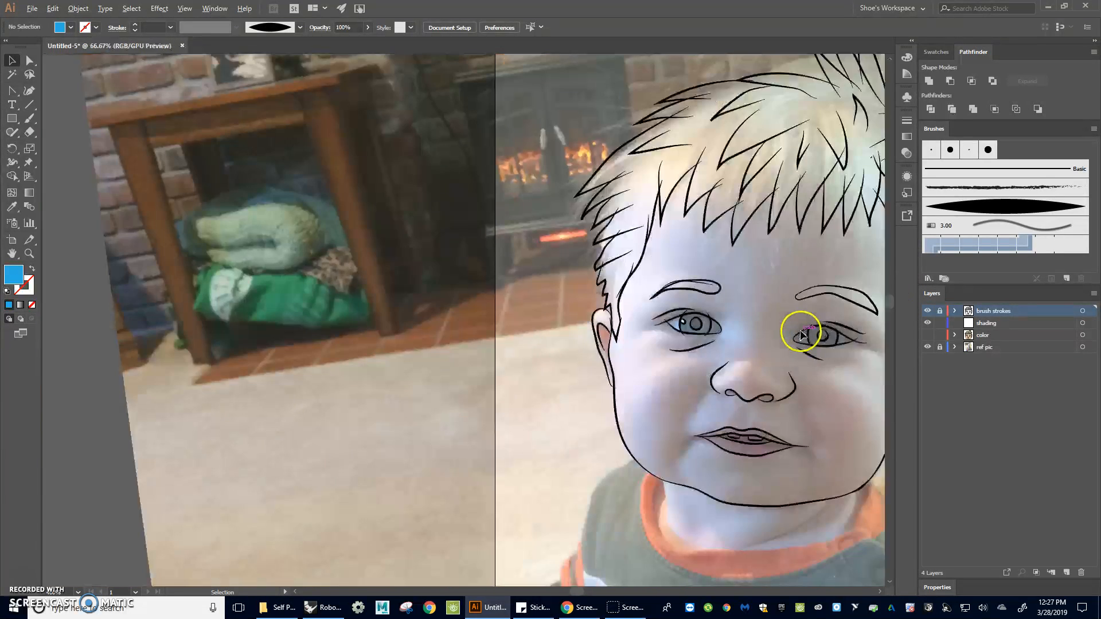
key(ctrl+minus)
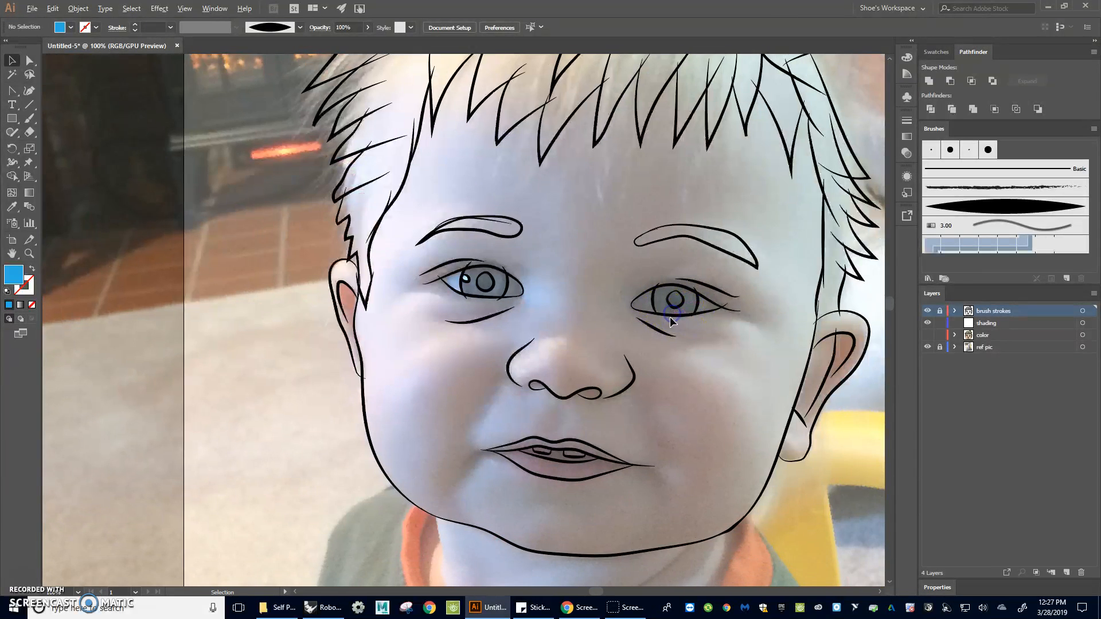
drag(773, 318, 678, 322)
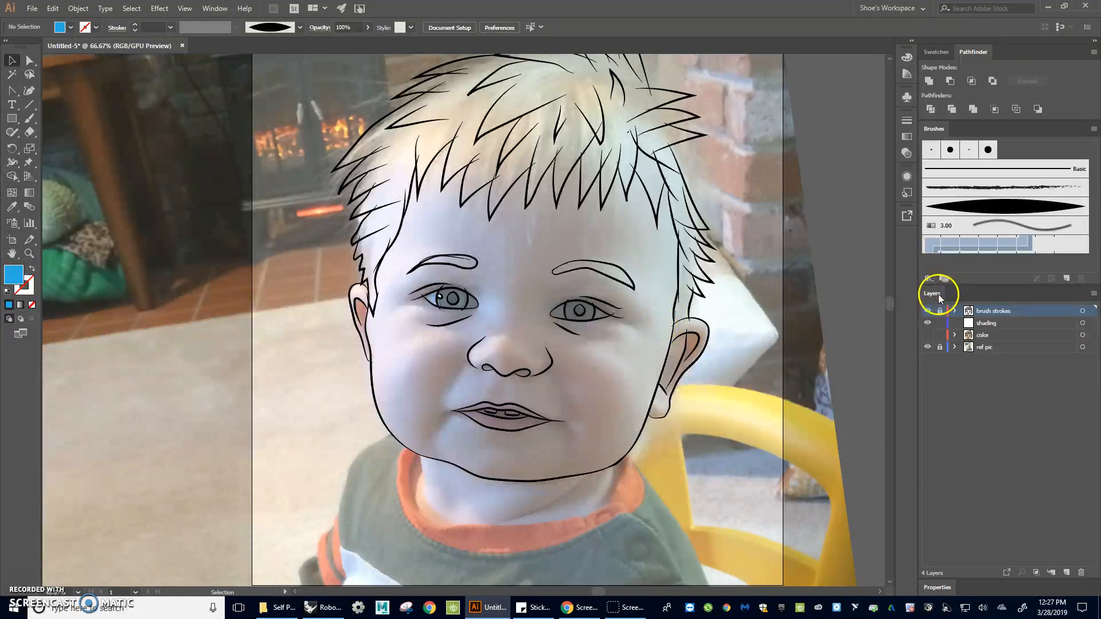
click(927, 334)
click(927, 310)
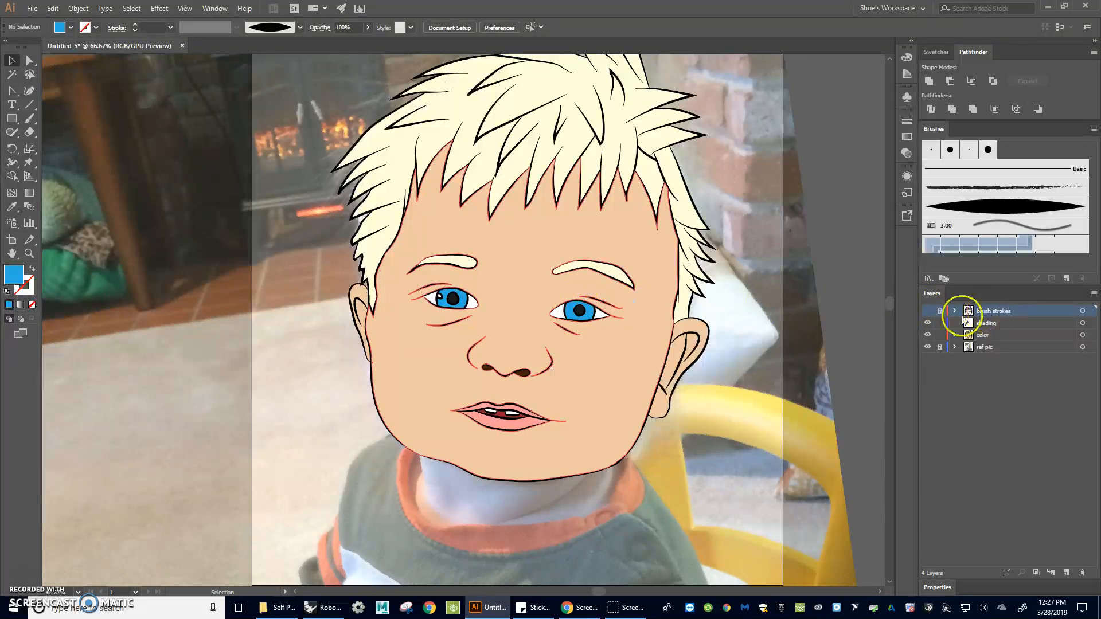
Unlock the brush strokes layer, select all of its artwork and delete it
click(940, 312)
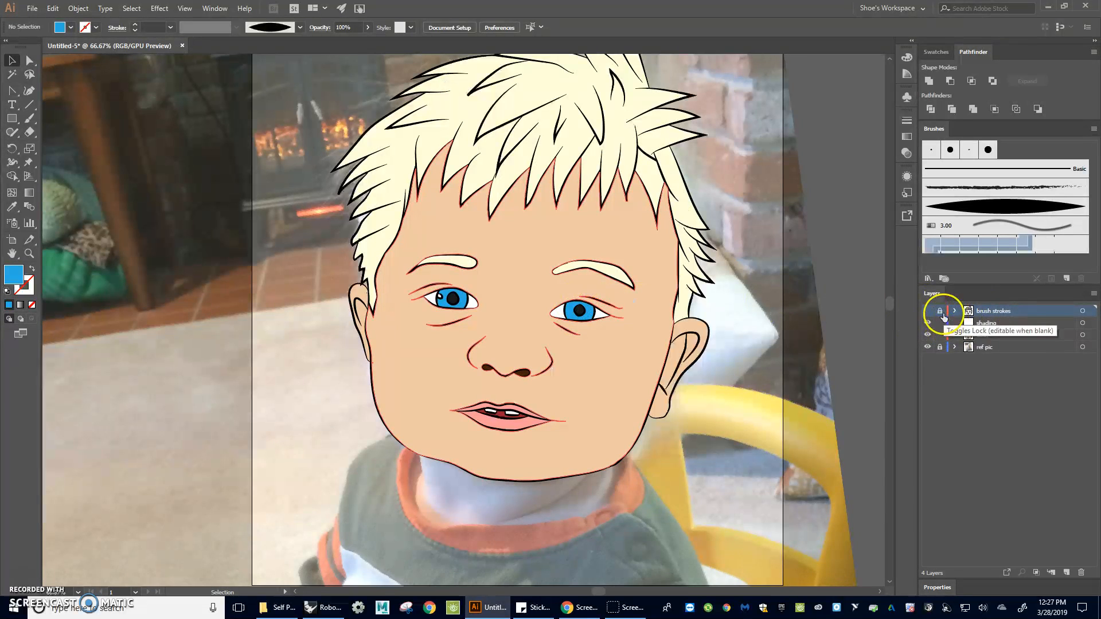
click(1082, 312)
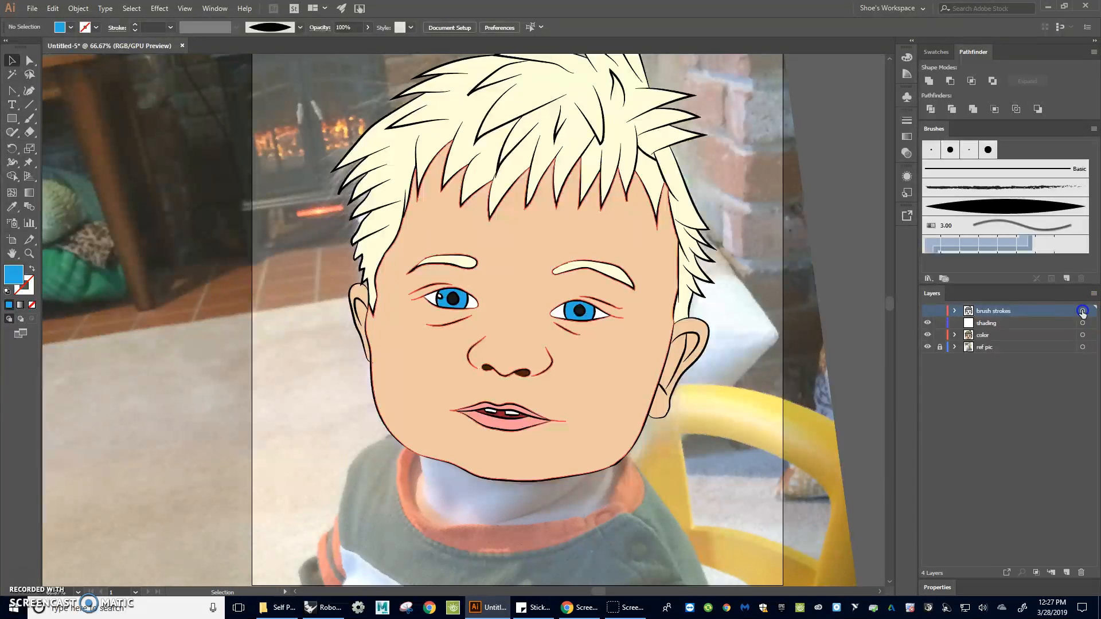
click(931, 312)
click(1082, 312)
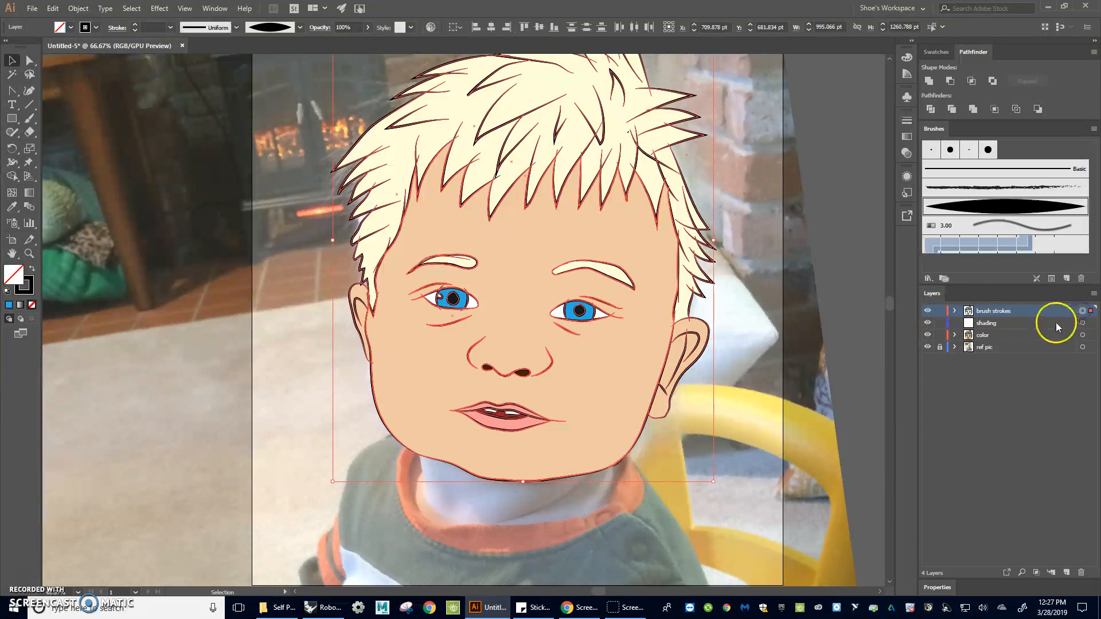
key(Delete)
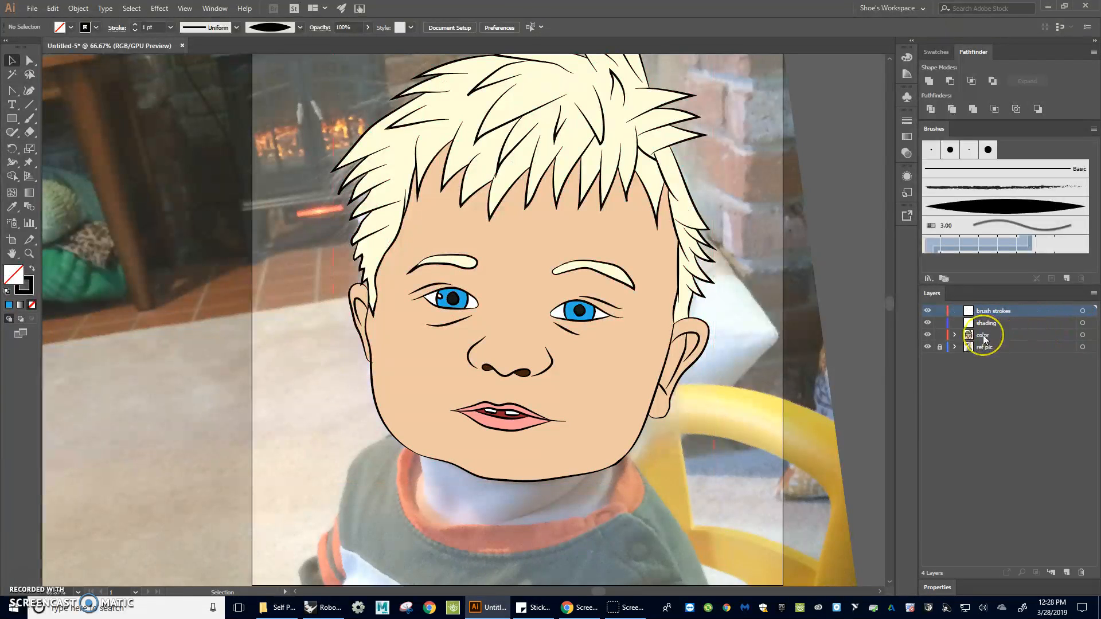
Select the color layer's artwork and copy it onto the brush strokes layer
click(1082, 335)
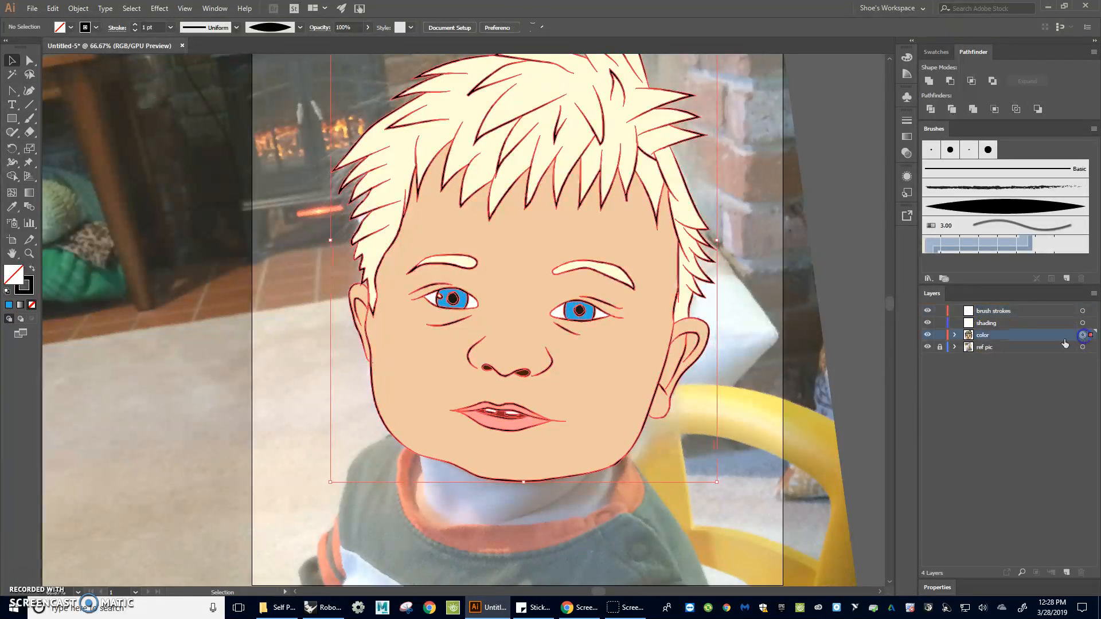
click(1003, 341)
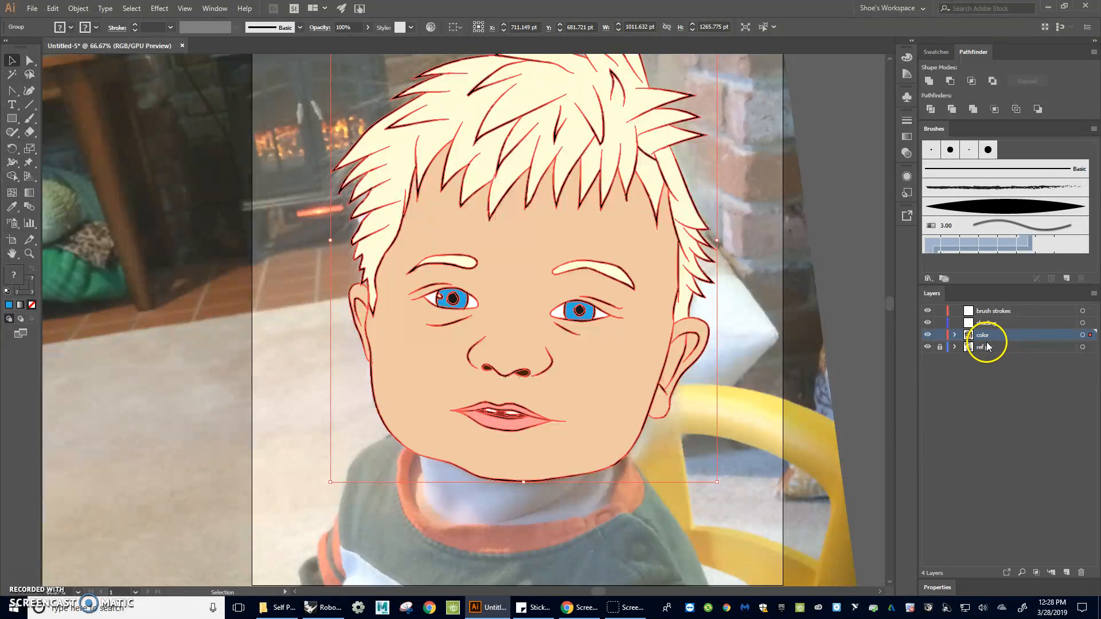
click(1090, 336)
drag(1089, 311, 1089, 312)
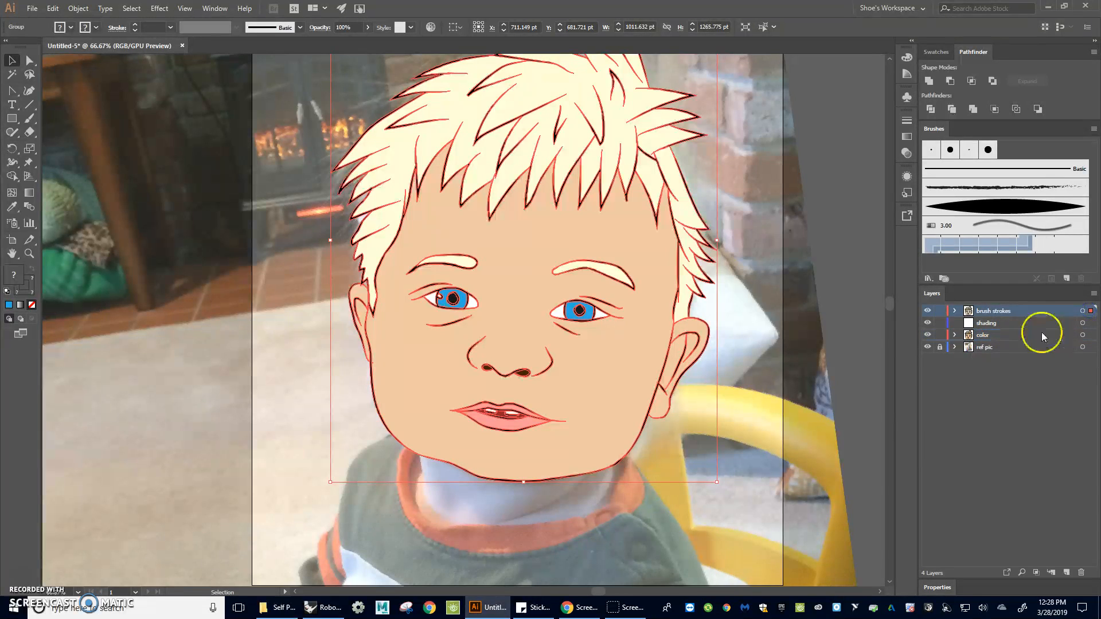
Hide the color and reference photo layers, leaving the brush strokes layer visible
click(927, 336)
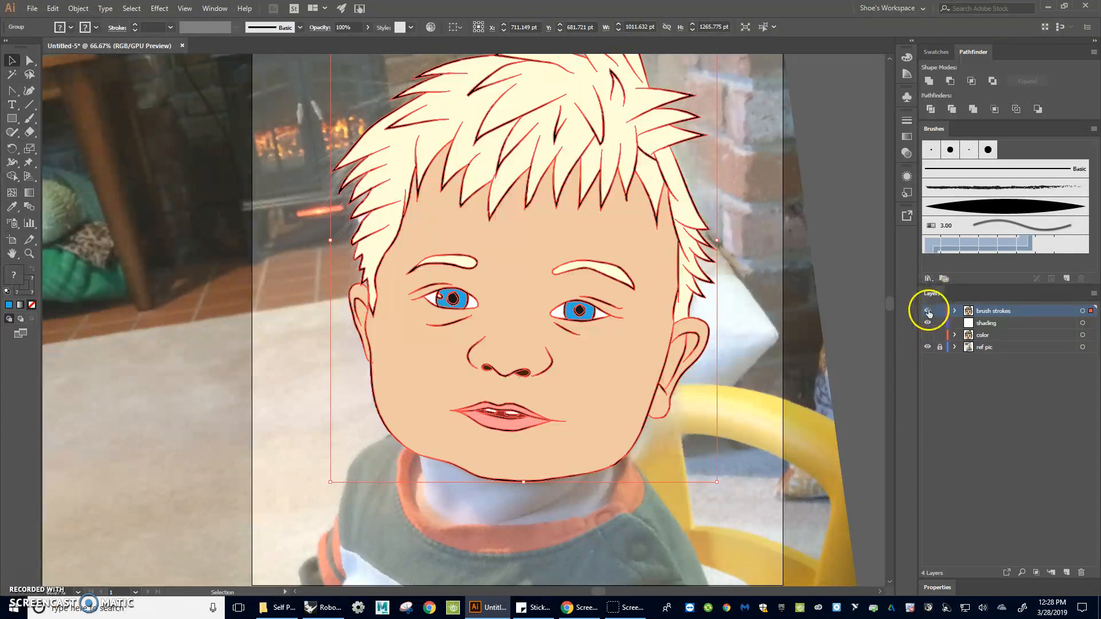
click(928, 310)
click(927, 310)
click(927, 347)
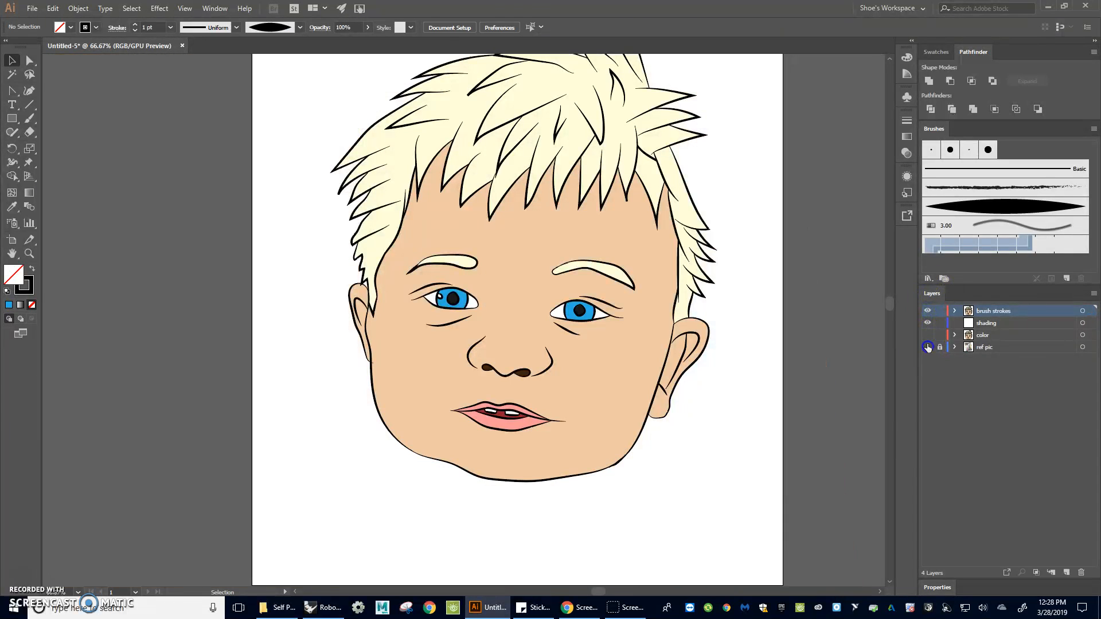
click(927, 311)
click(927, 310)
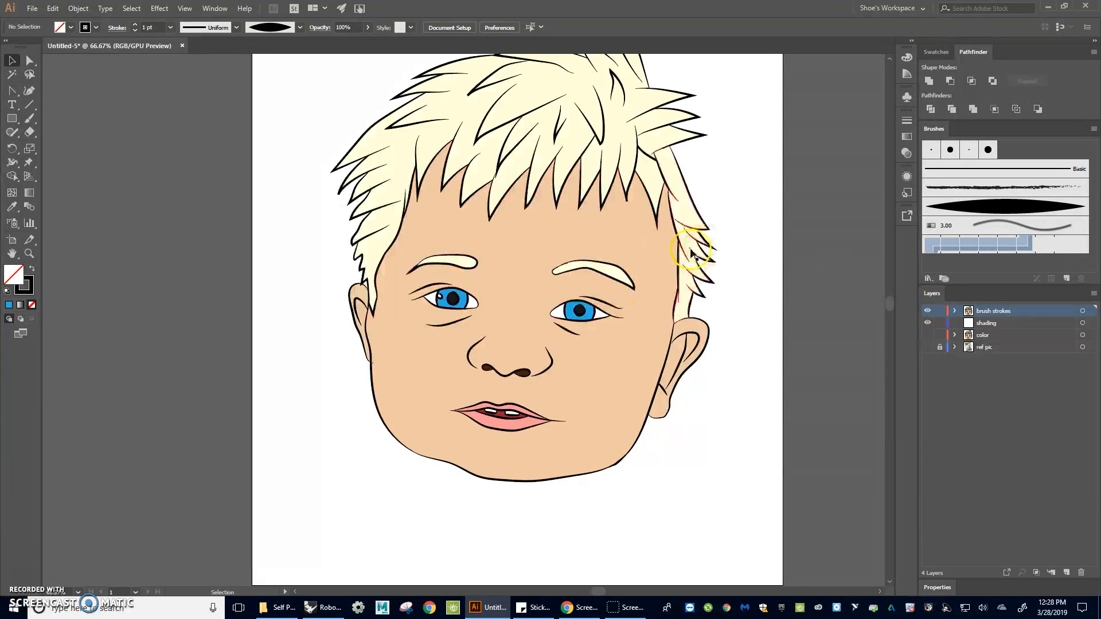
Enter isolation mode on the brush strokes group and select one of the black outline shapes
scroll(642, 275, up, 2)
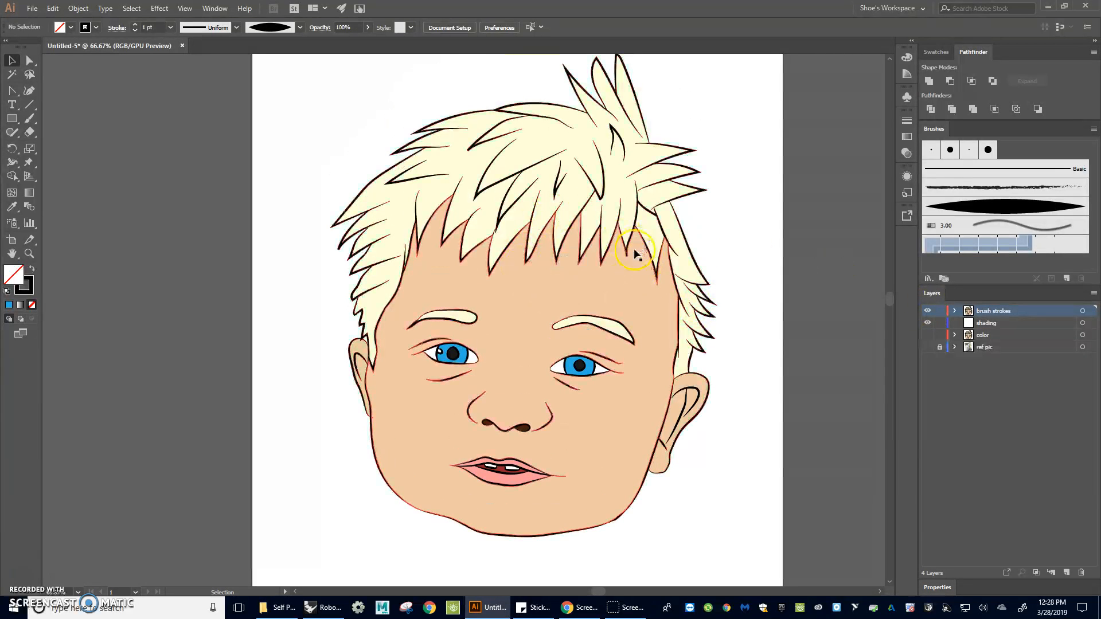
click(567, 279)
double_click(567, 279)
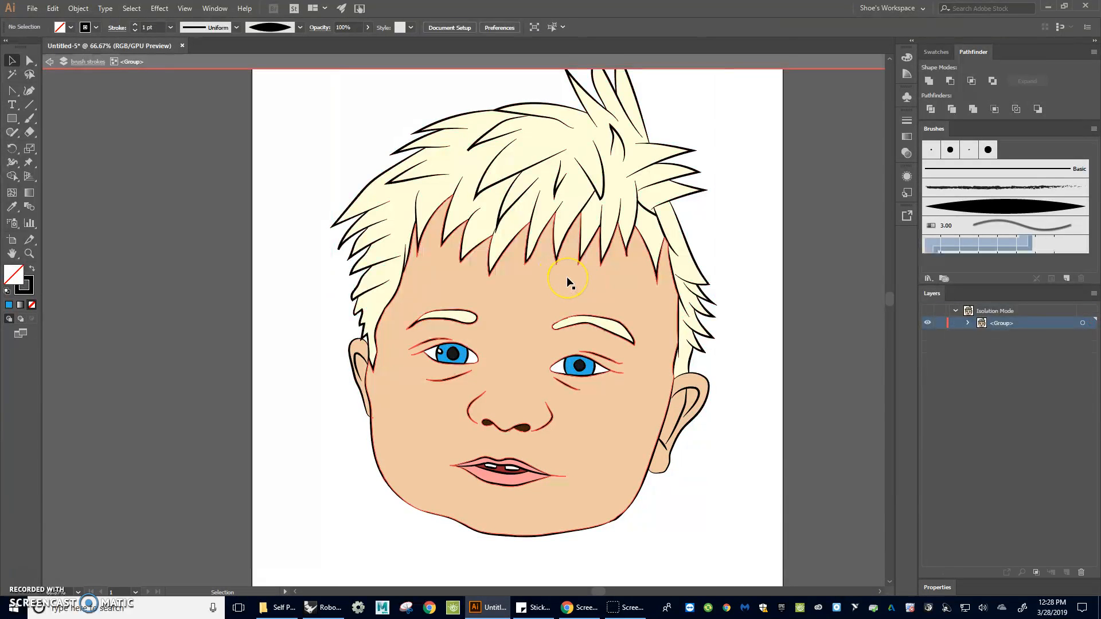
click(724, 394)
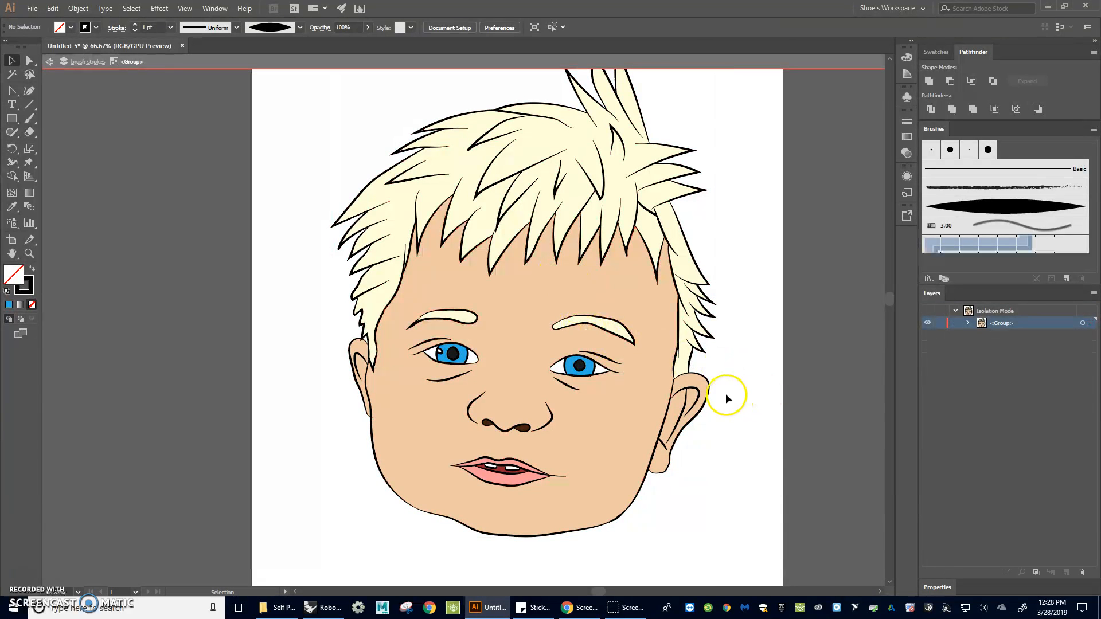
click(708, 391)
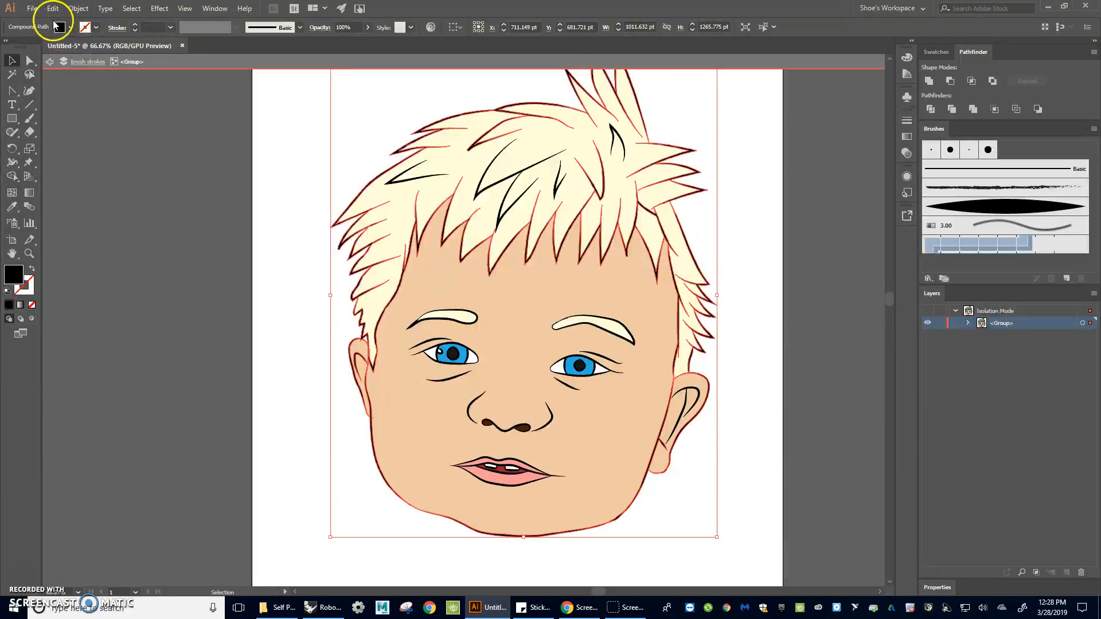
Select all objects with the same fill color, invert the selection and delete everything except the black outlines
click(131, 8)
mouse_move(149, 122)
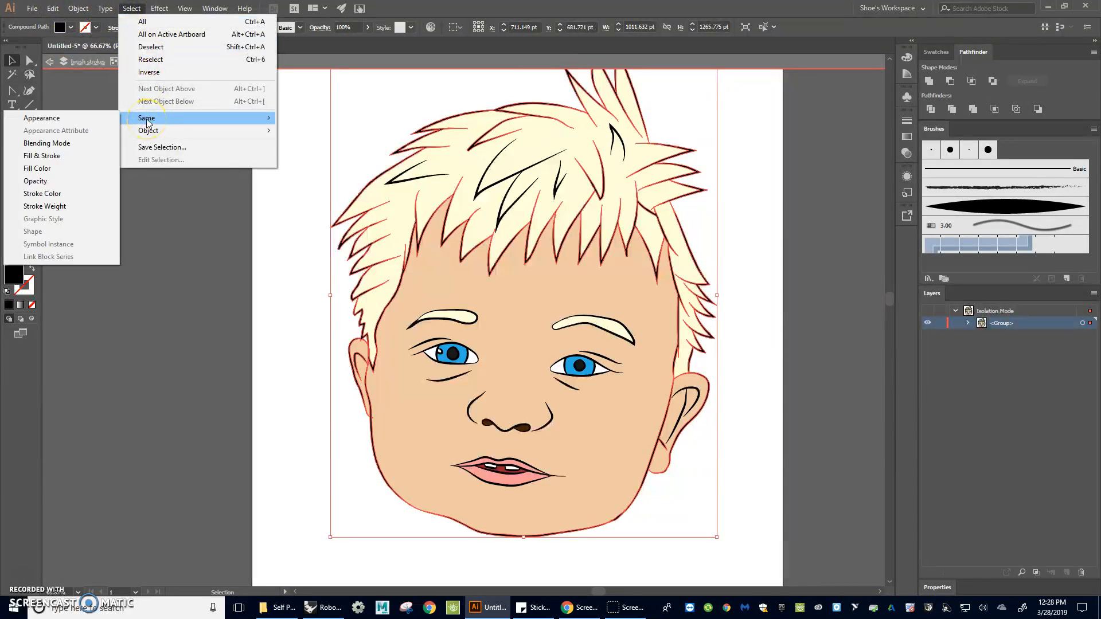
click(37, 168)
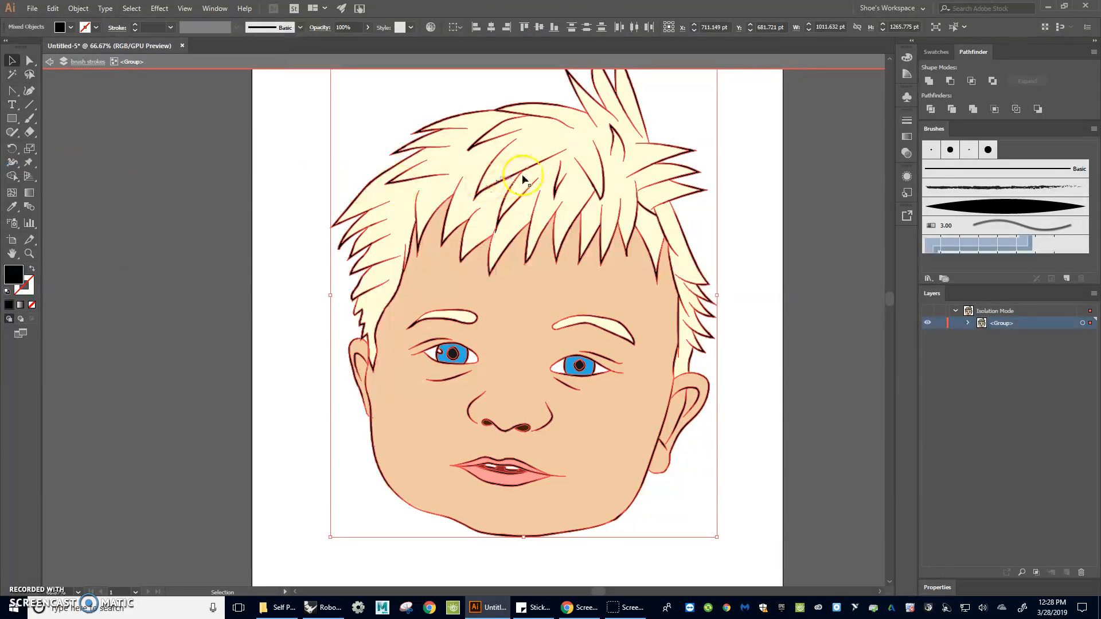
click(492, 215)
click(127, 8)
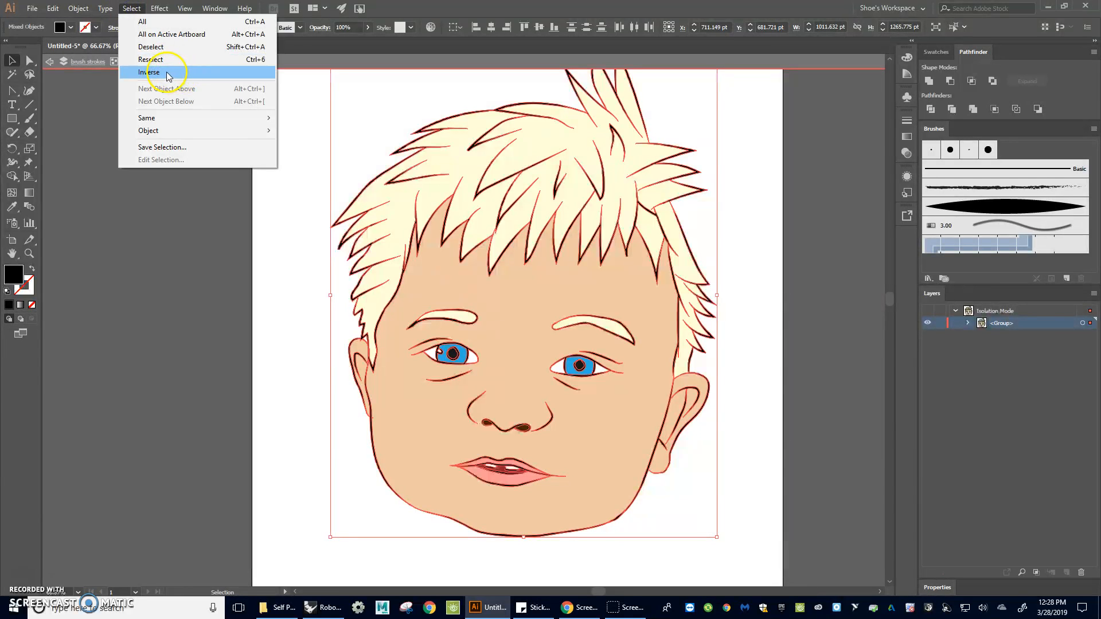
click(167, 73)
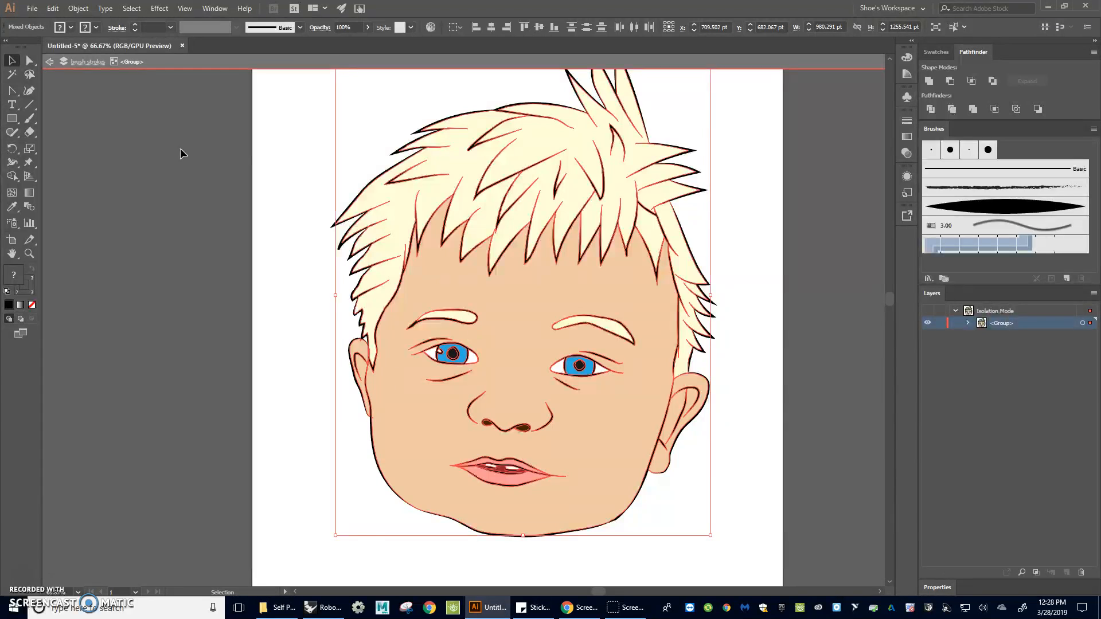
key(Delete)
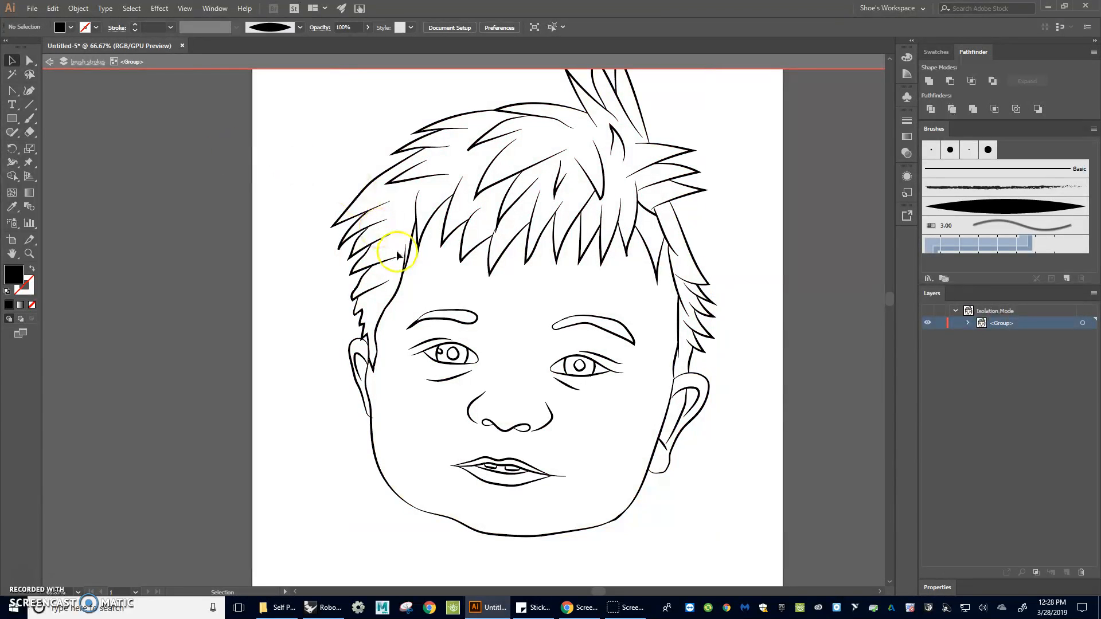
Exit isolation mode, lock the brush strokes layer and make the shading layer active with the color layer shown
double_click(172, 196)
click(939, 310)
click(927, 323)
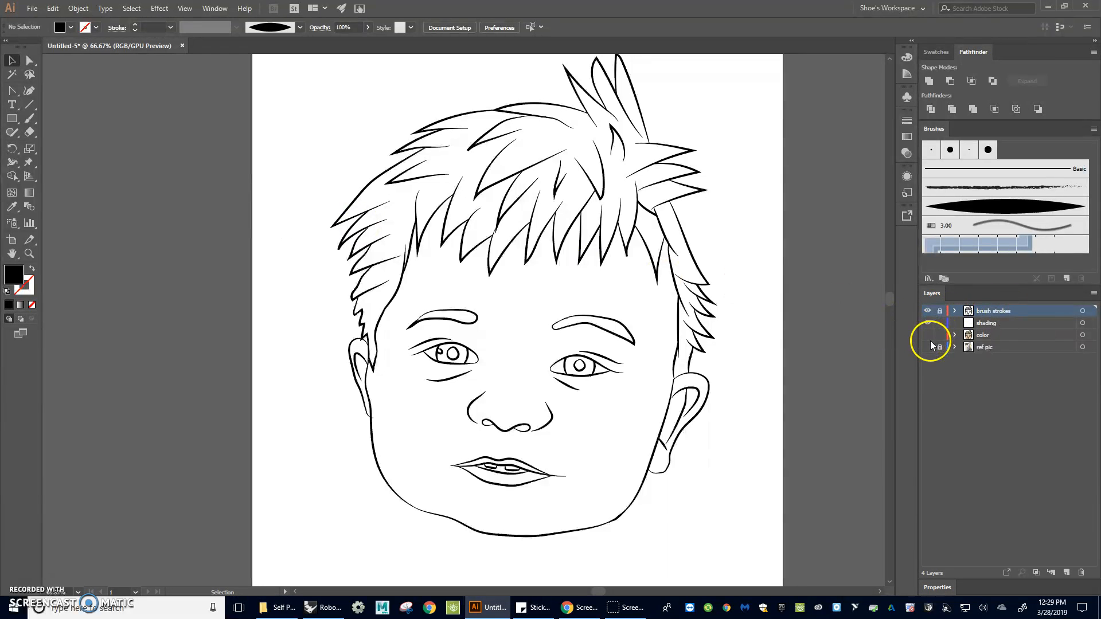
click(1003, 323)
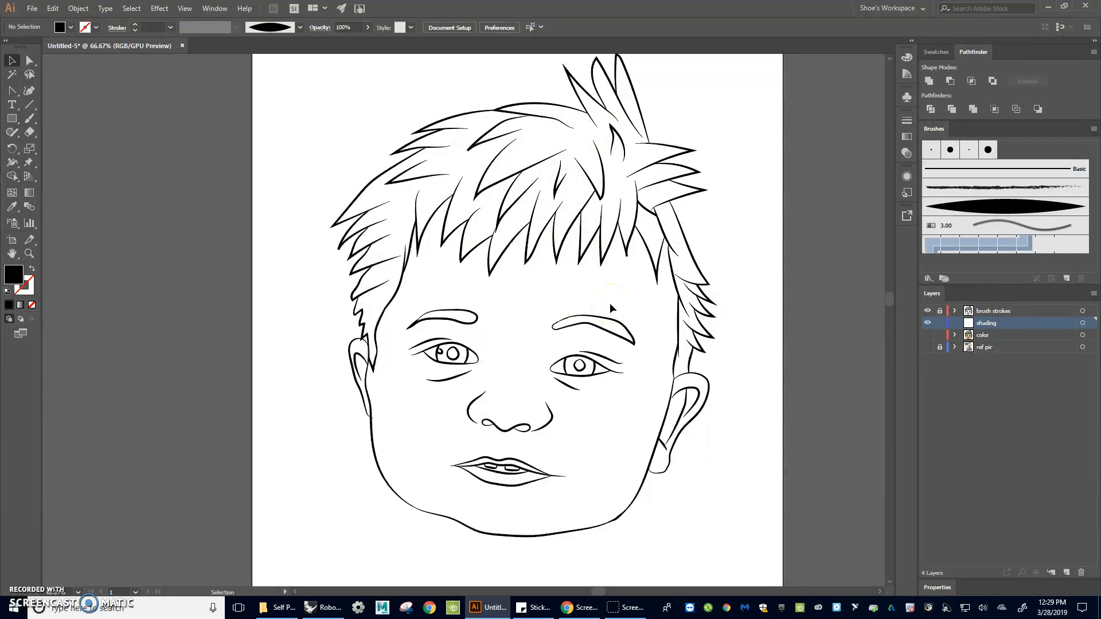
click(927, 336)
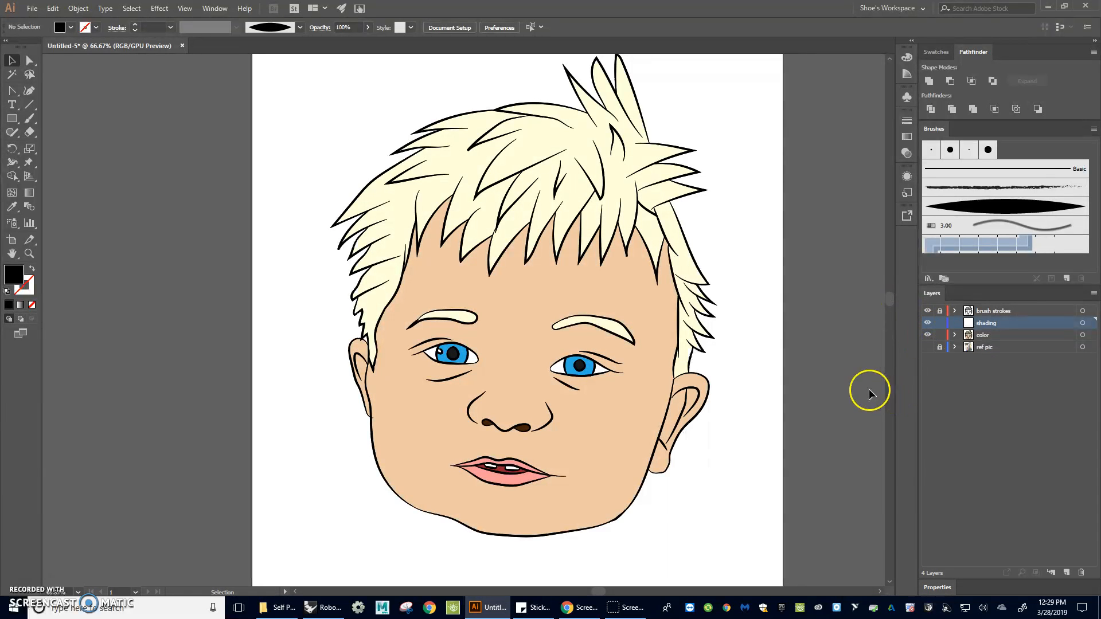
Sample the face's skin tone with the Eyedropper and set it as the Paintbrush stroke color with no fill
key(i)
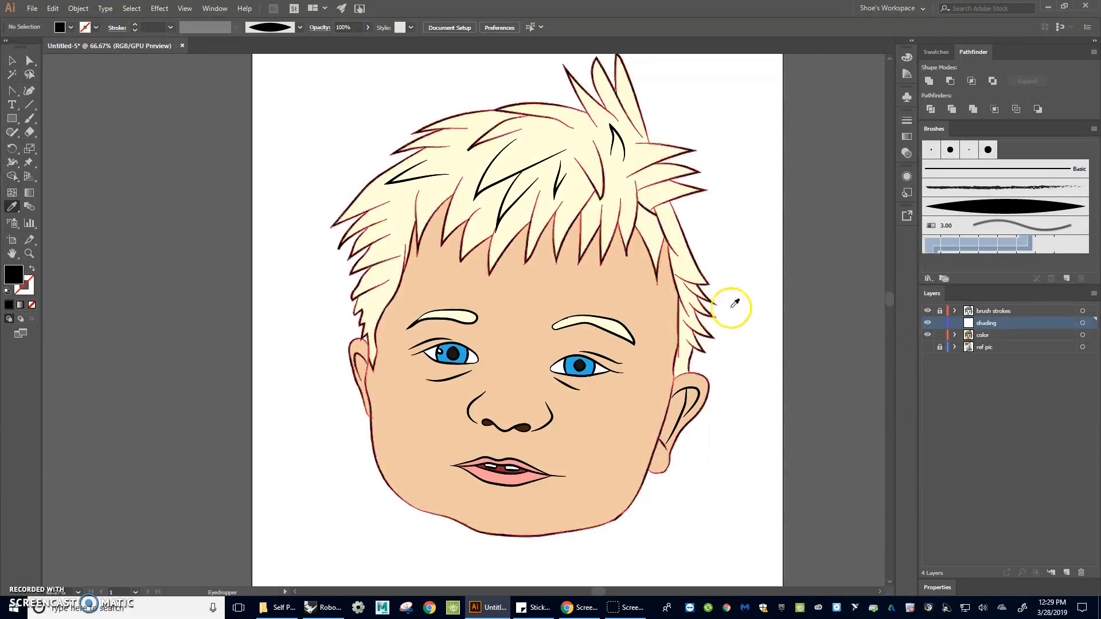
click(636, 302)
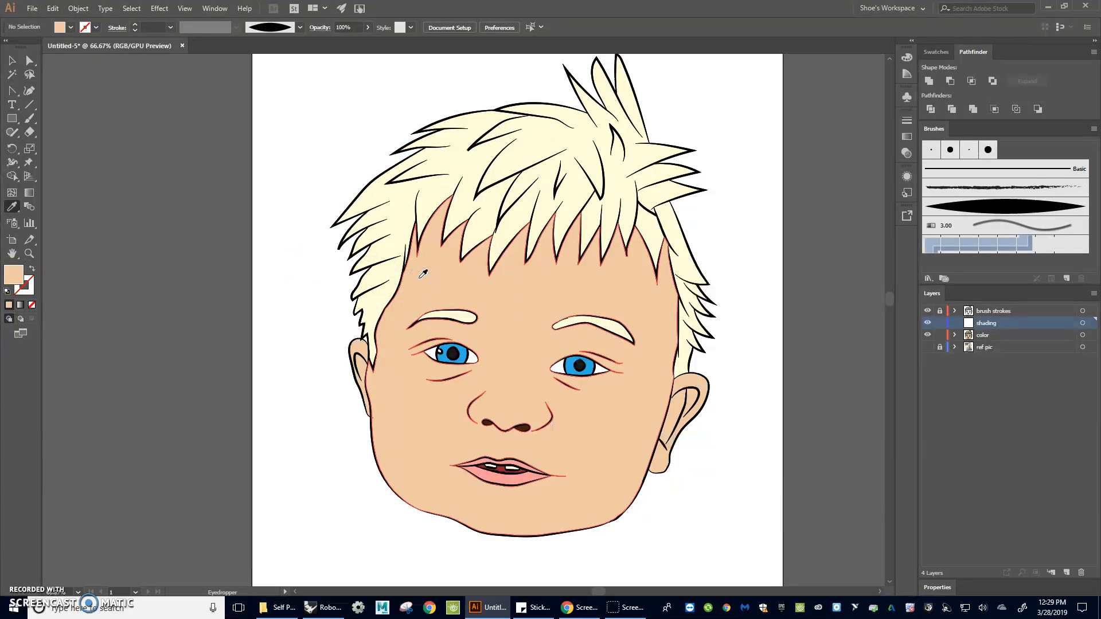
key(b)
drag(177, 252, 173, 234)
key(shift+x)
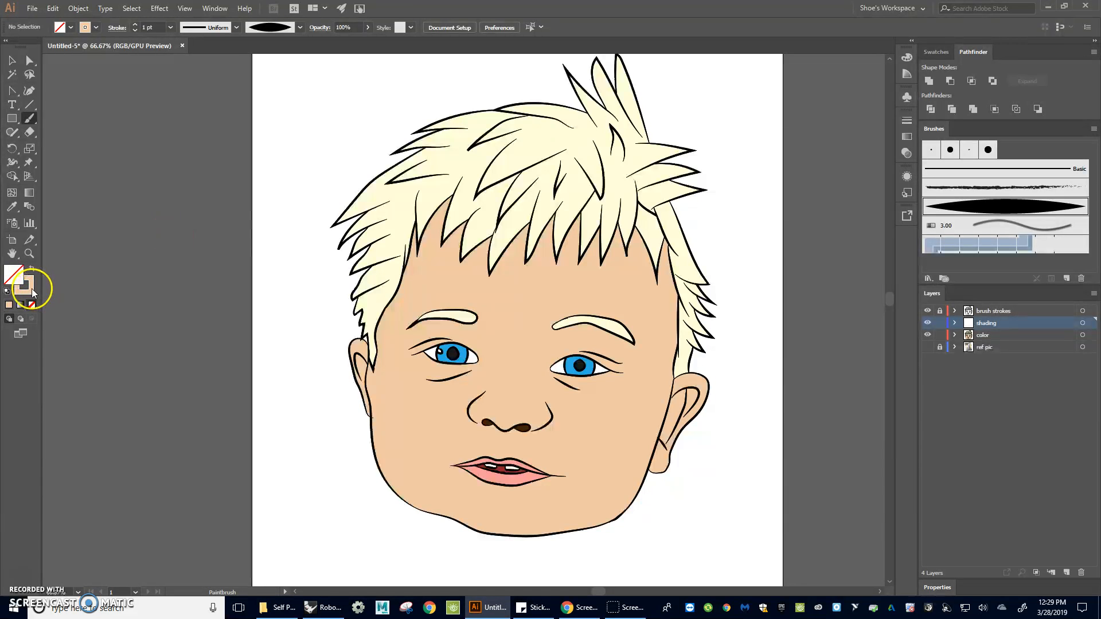
Set the stroke color to a lighter skin tint fce4d0 and paint a sample dab on the pasteboard
click(30, 287)
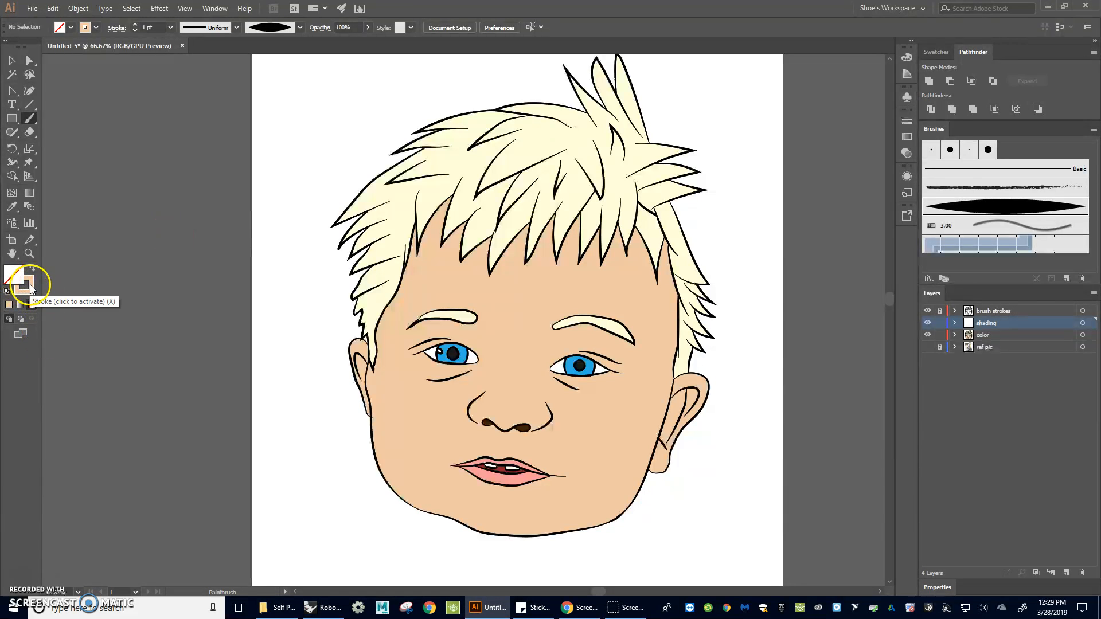
double_click(30, 287)
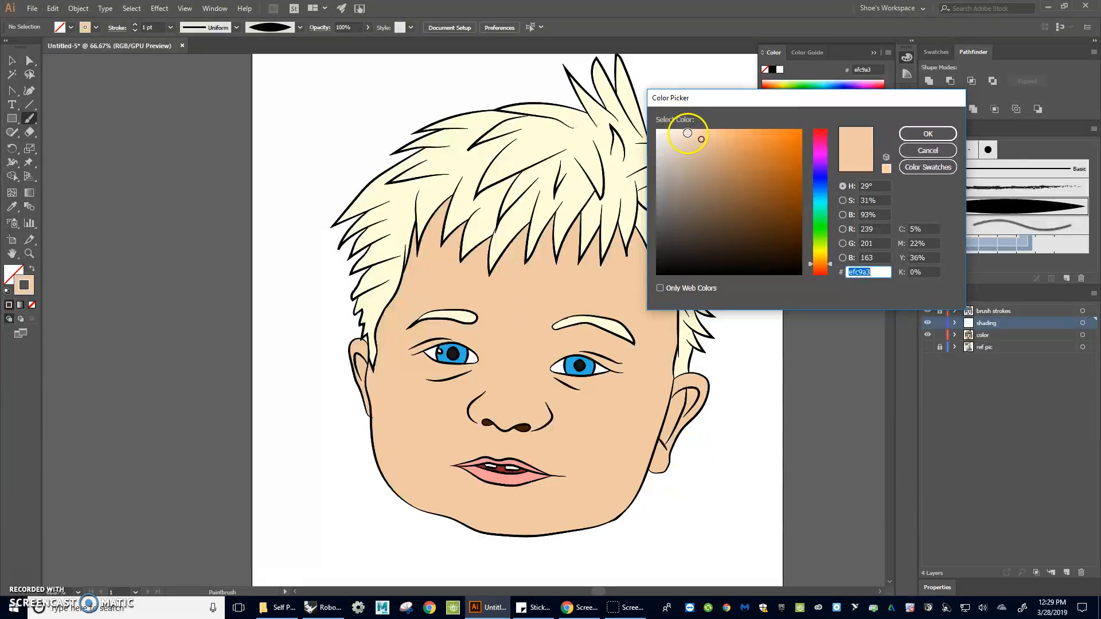
click(689, 132)
click(682, 130)
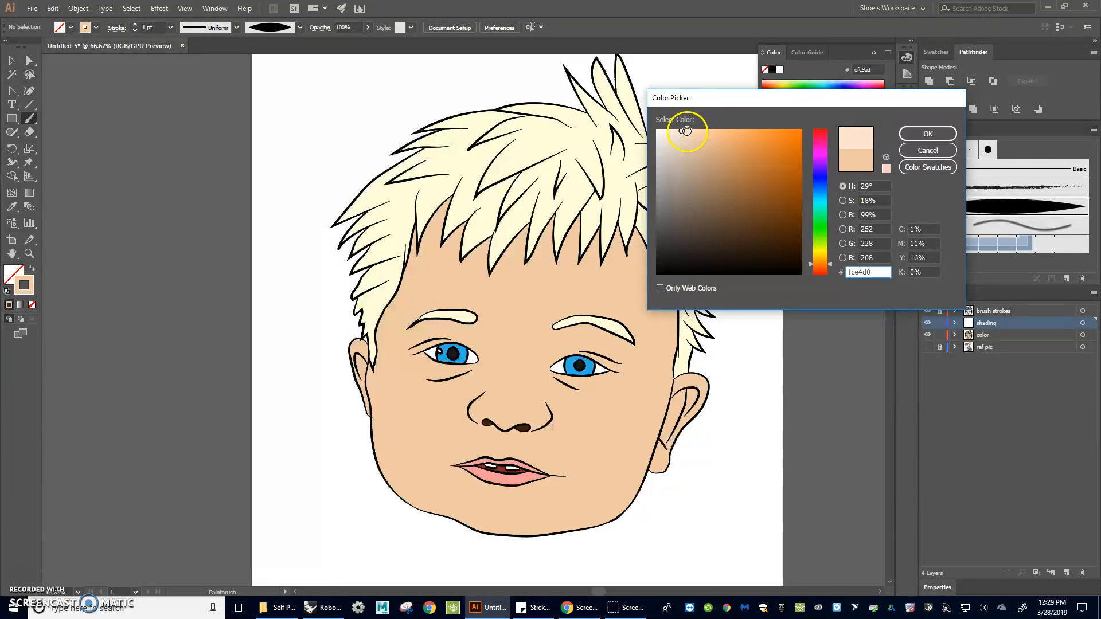
click(928, 134)
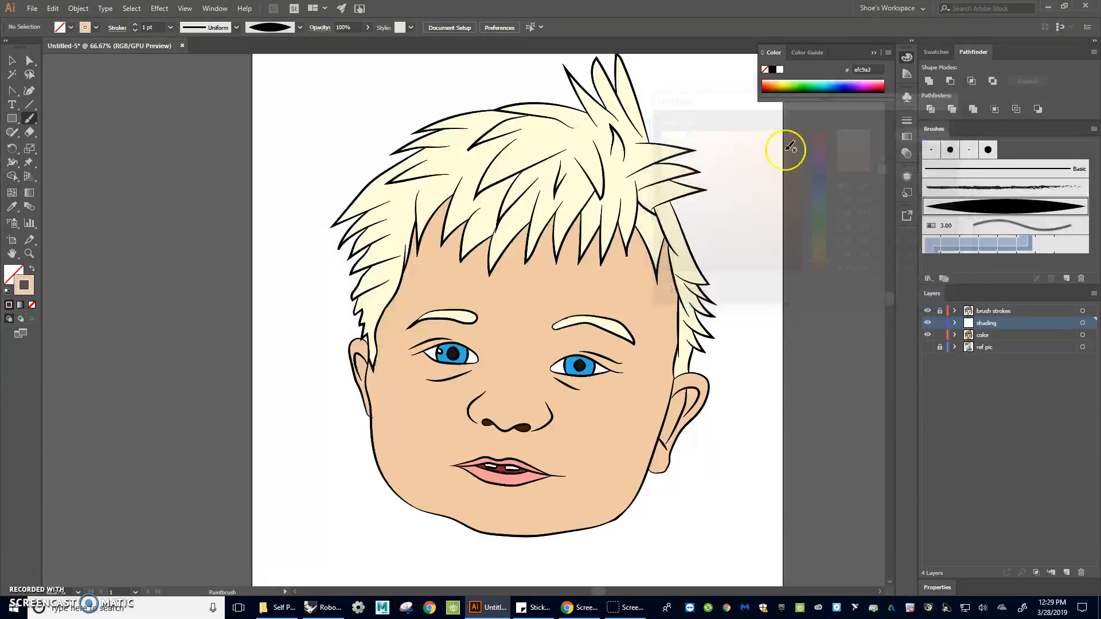
mouse_move(189, 102)
mouse_down()
mouse_move(166, 114)
mouse_move(173, 102)
mouse_up()
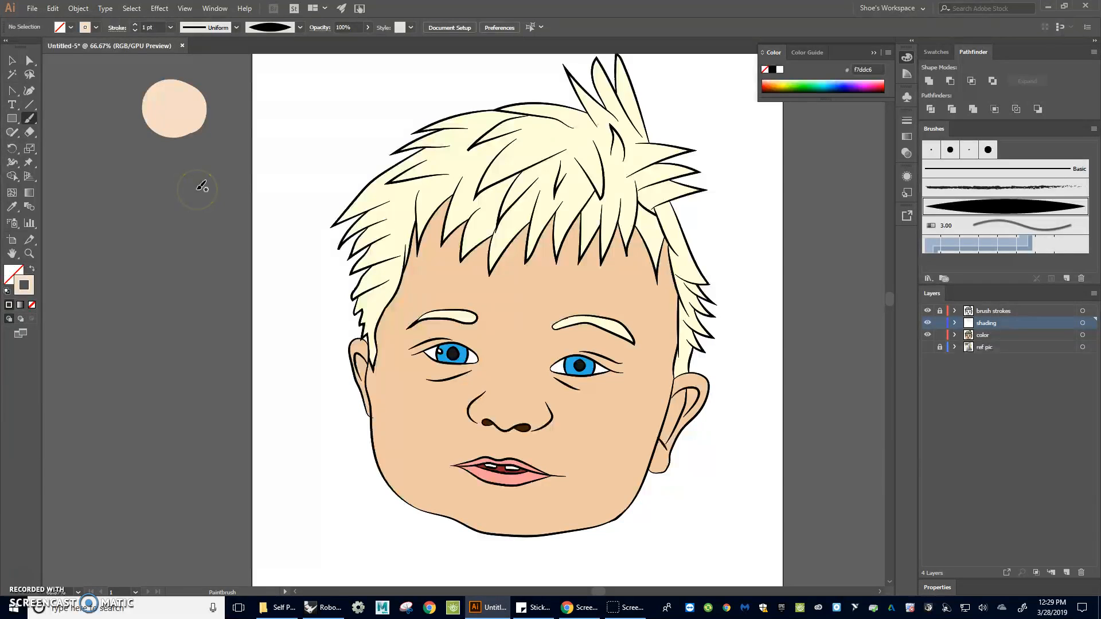
Resample the face's skin tone, set a darker tint d3b092 as the Paintbrush stroke and paint a second sample dab
key(i)
click(473, 276)
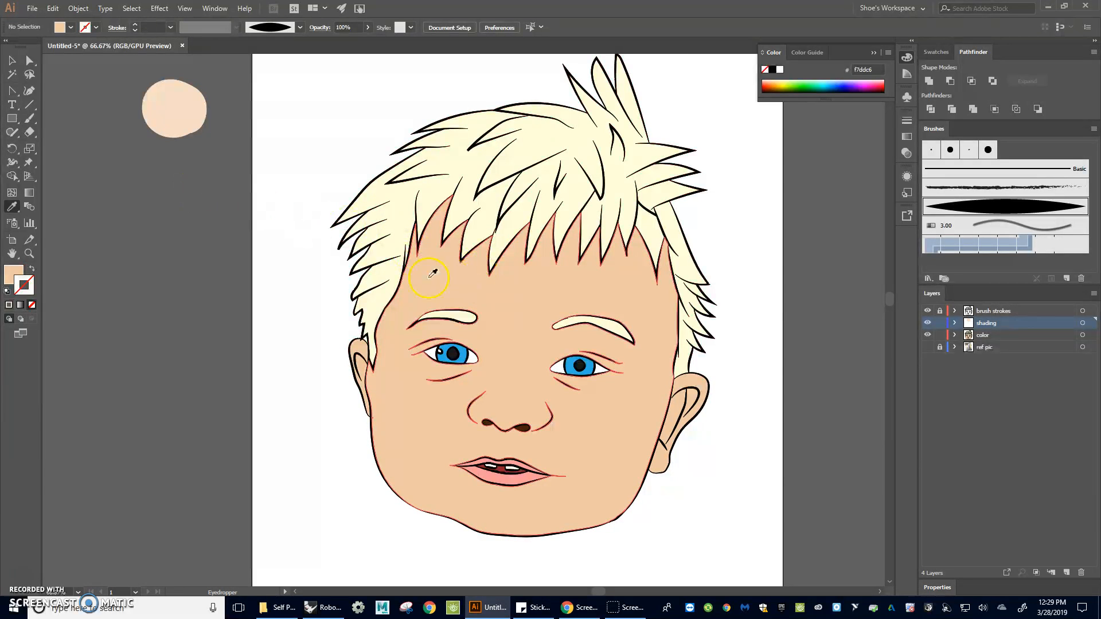
click(29, 119)
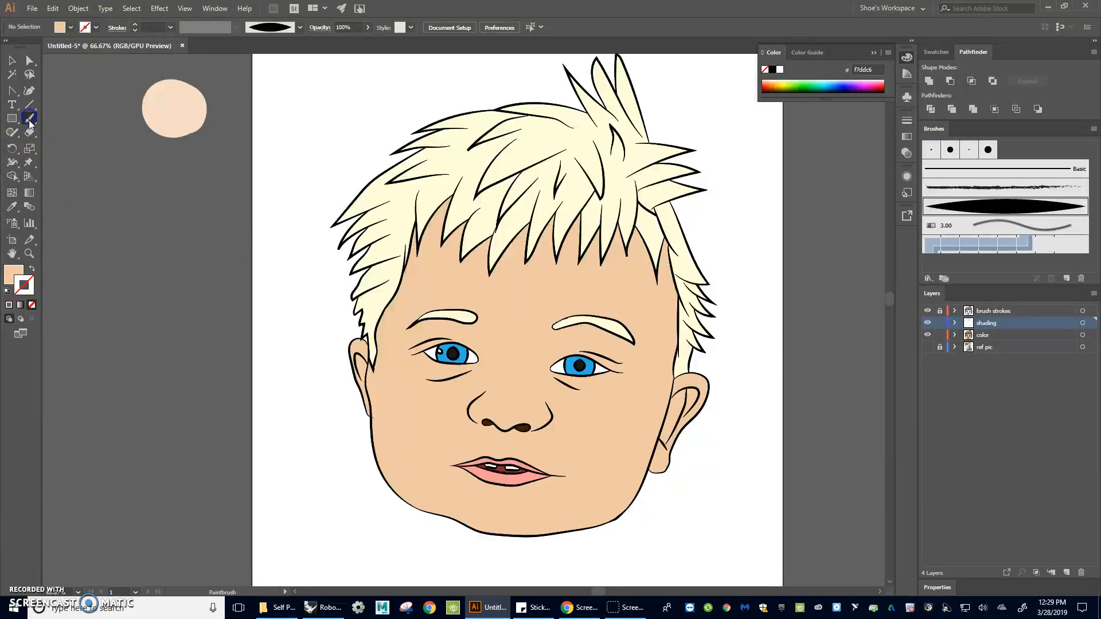
key(shift+x)
double_click(35, 290)
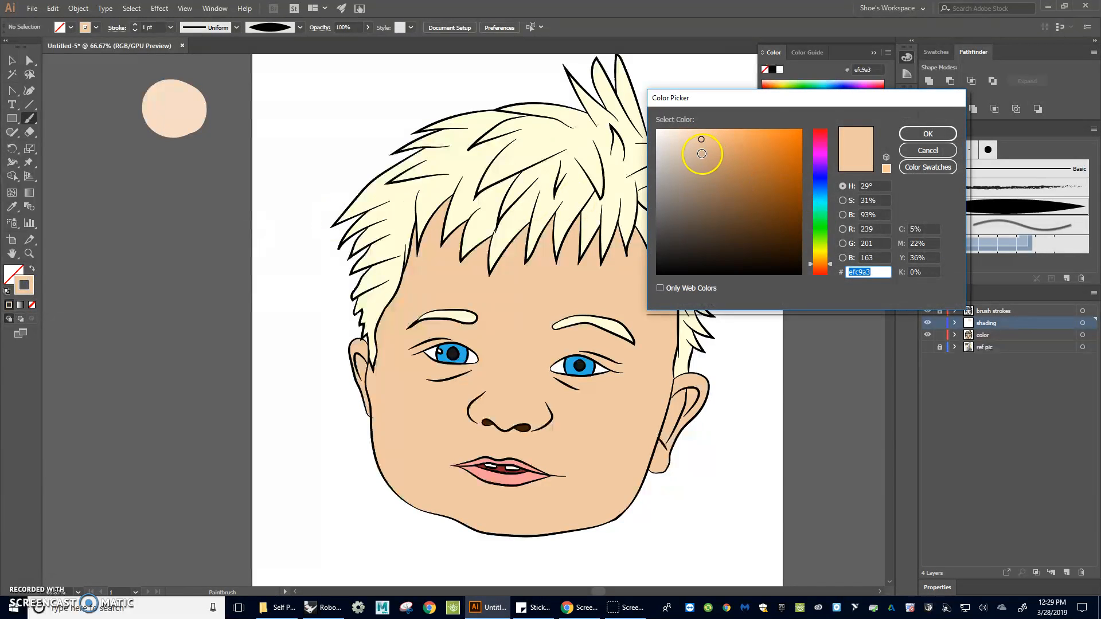
click(702, 154)
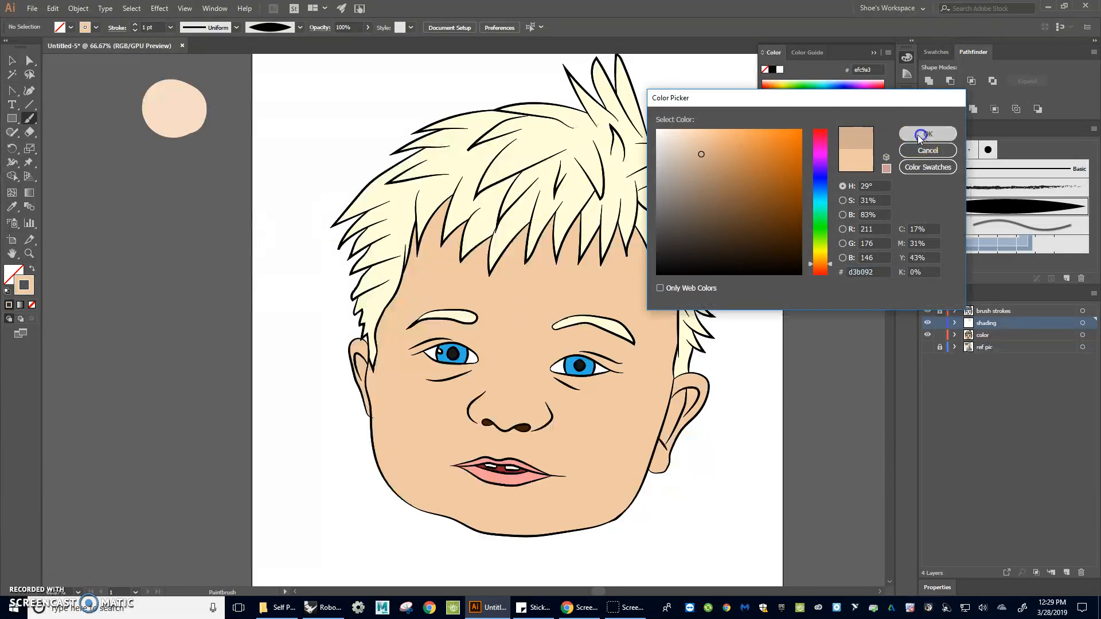
click(916, 135)
mouse_move(187, 181)
mouse_down()
mouse_move(159, 197)
mouse_move(177, 184)
mouse_up()
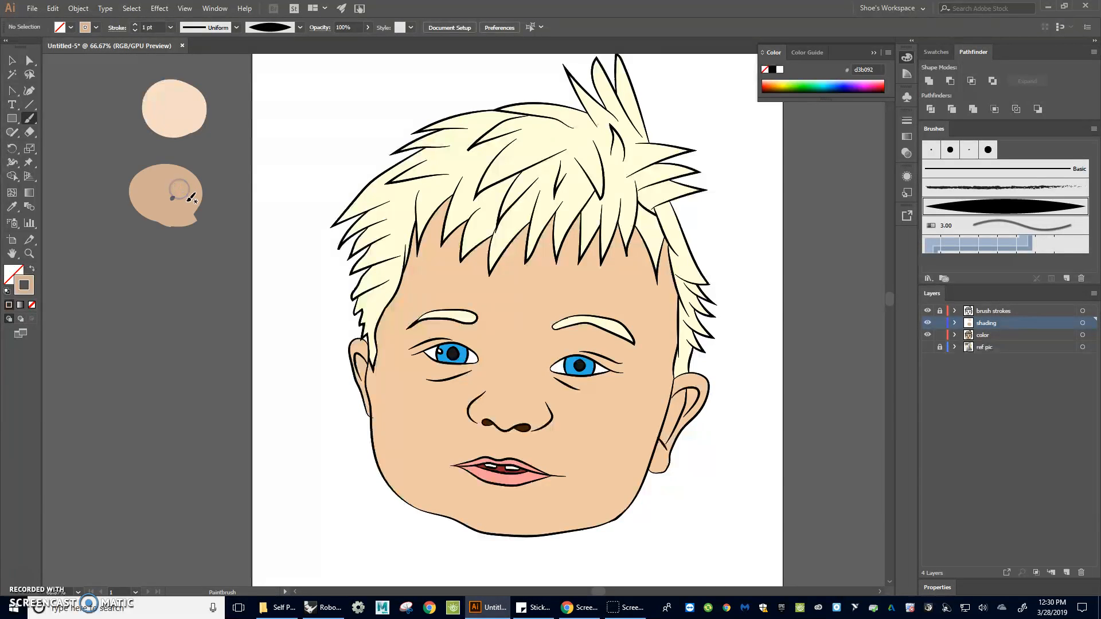
Paint a trial darker stroke across the left cheek and undo it
drag(395, 383, 486, 458)
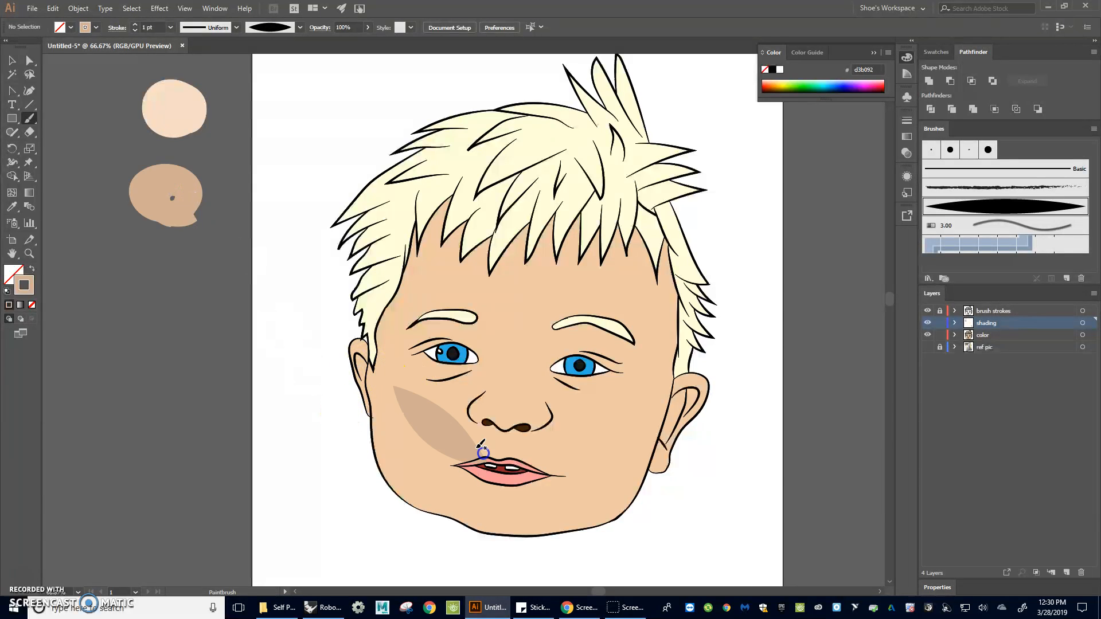
key(ctrl+z)
Sample the light tint from the first dab, try a forehead stroke with the Paintbrush and undo it
key(i)
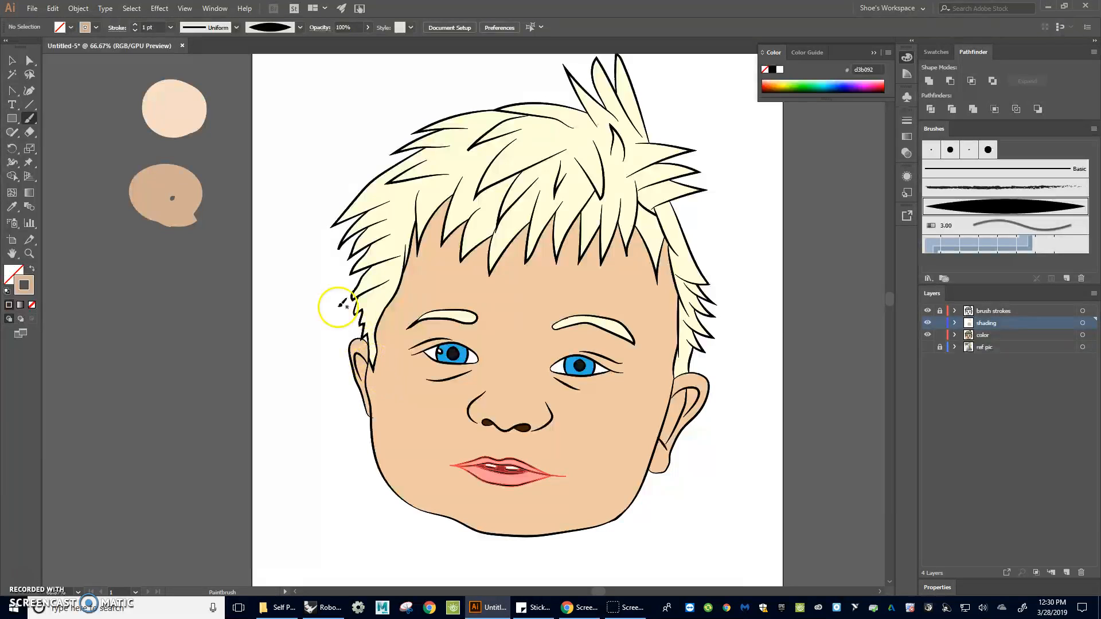
click(172, 103)
key(b)
drag(470, 297, 550, 357)
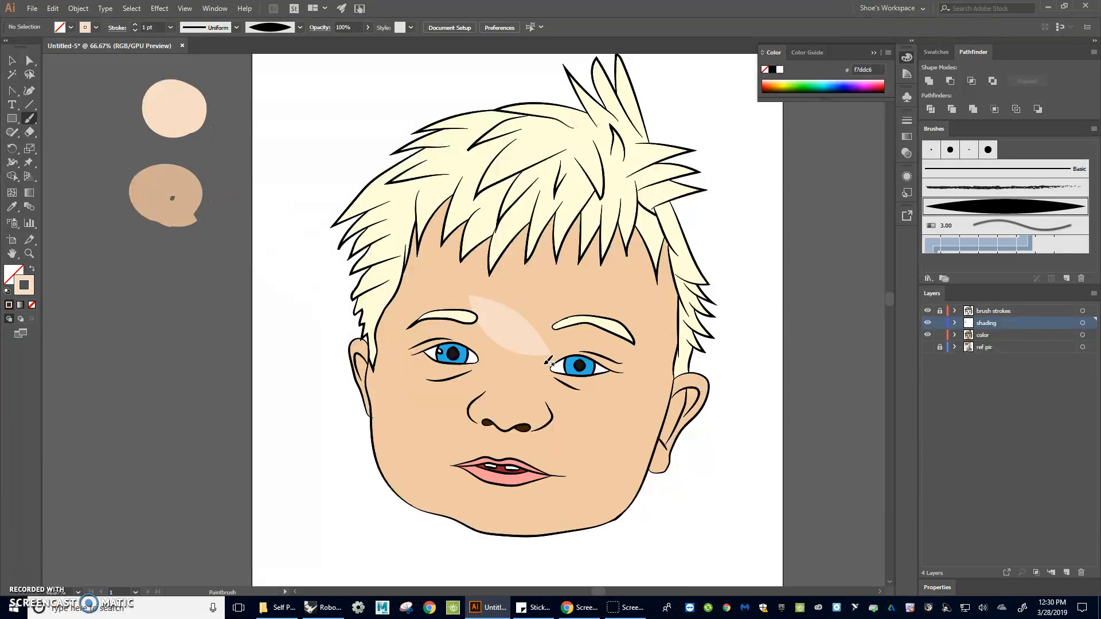
key(ctrl+z)
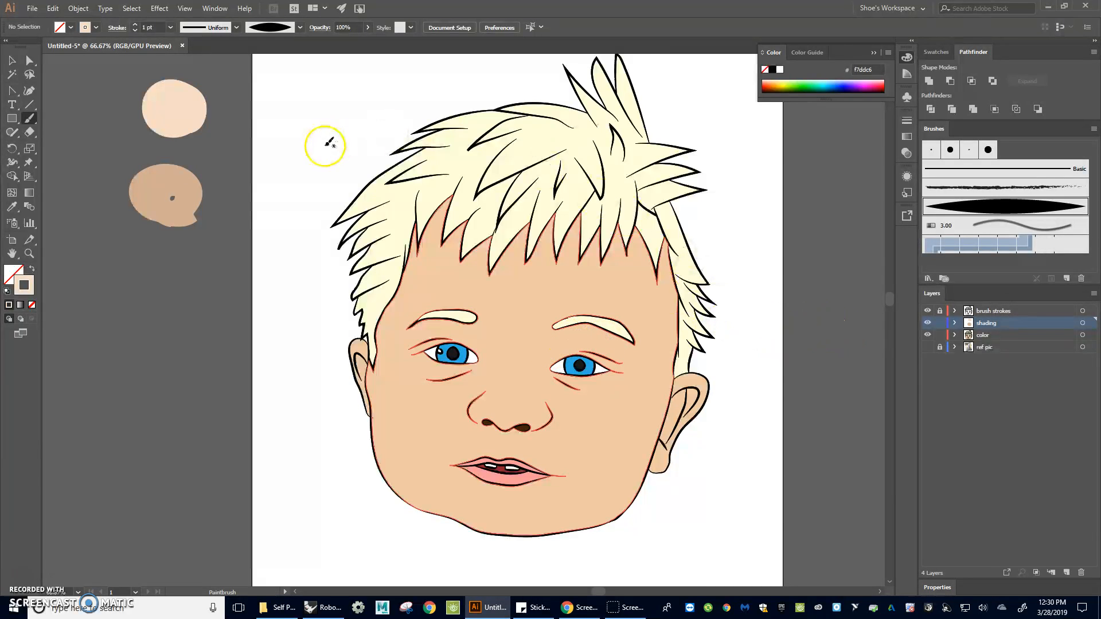
Set the brush stroke weight to 0.1 pt
click(163, 28)
text(0.1)
click(425, 151)
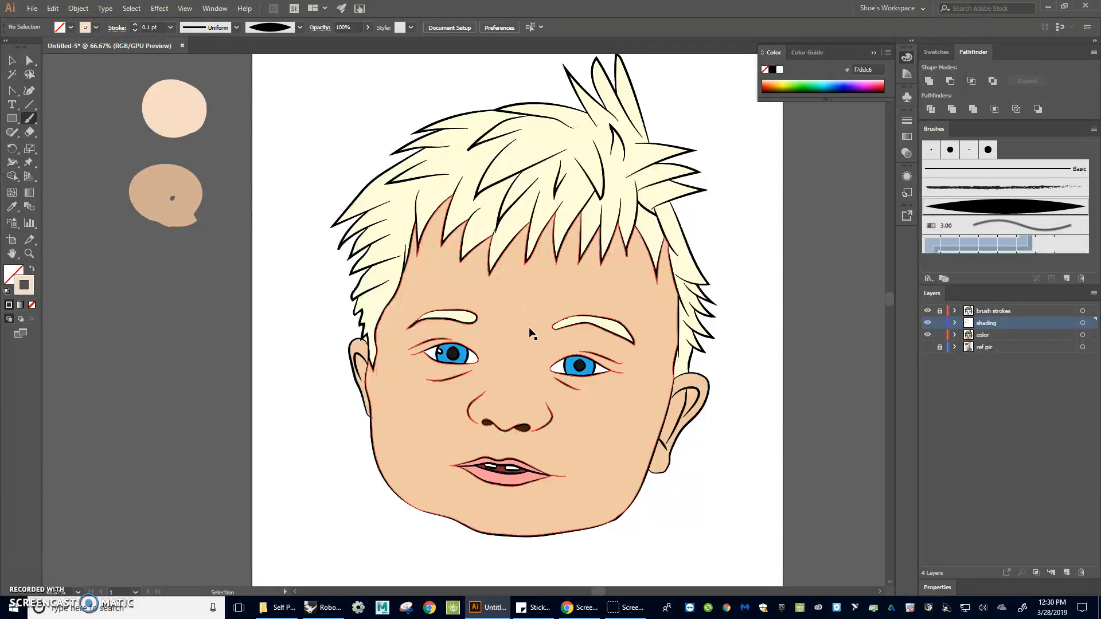
Show the reference photo, hide the color layer and hatch light skin-tone strokes over the left cheek and temple
click(927, 348)
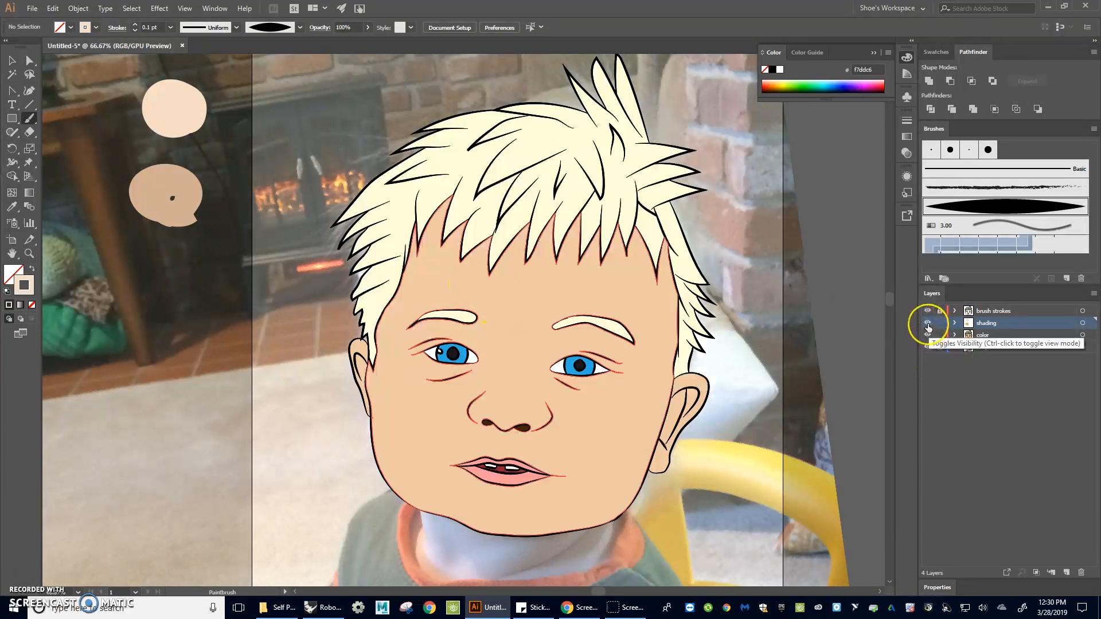
click(927, 335)
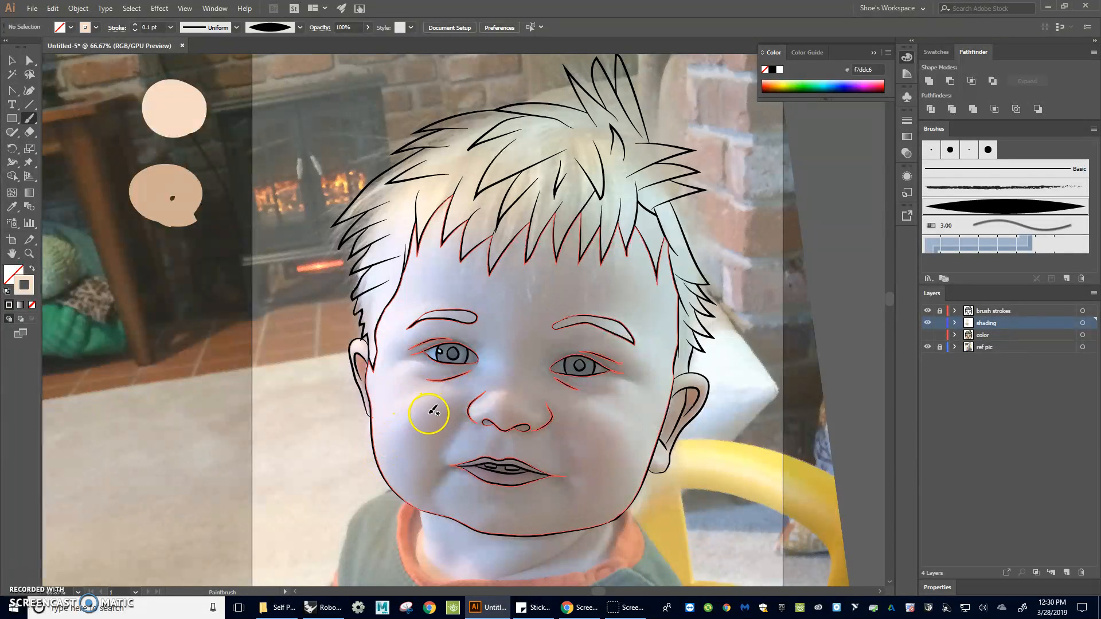
mouse_move(424, 425)
mouse_down()
mouse_move(508, 331)
mouse_move(484, 457)
mouse_move(482, 393)
mouse_up()
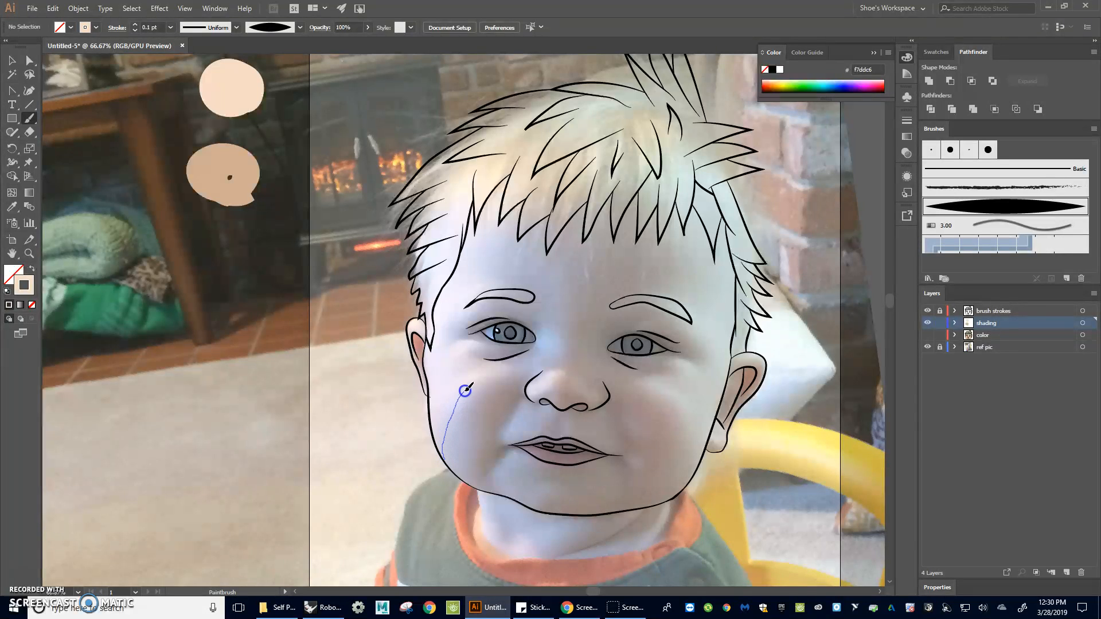
drag(495, 371, 500, 372)
mouse_move(452, 410)
mouse_down()
mouse_move(485, 380)
mouse_move(446, 407)
mouse_move(439, 439)
mouse_move(462, 395)
mouse_up()
drag(436, 433, 446, 396)
mouse_move(451, 393)
mouse_down()
mouse_move(477, 362)
mouse_move(433, 393)
mouse_up()
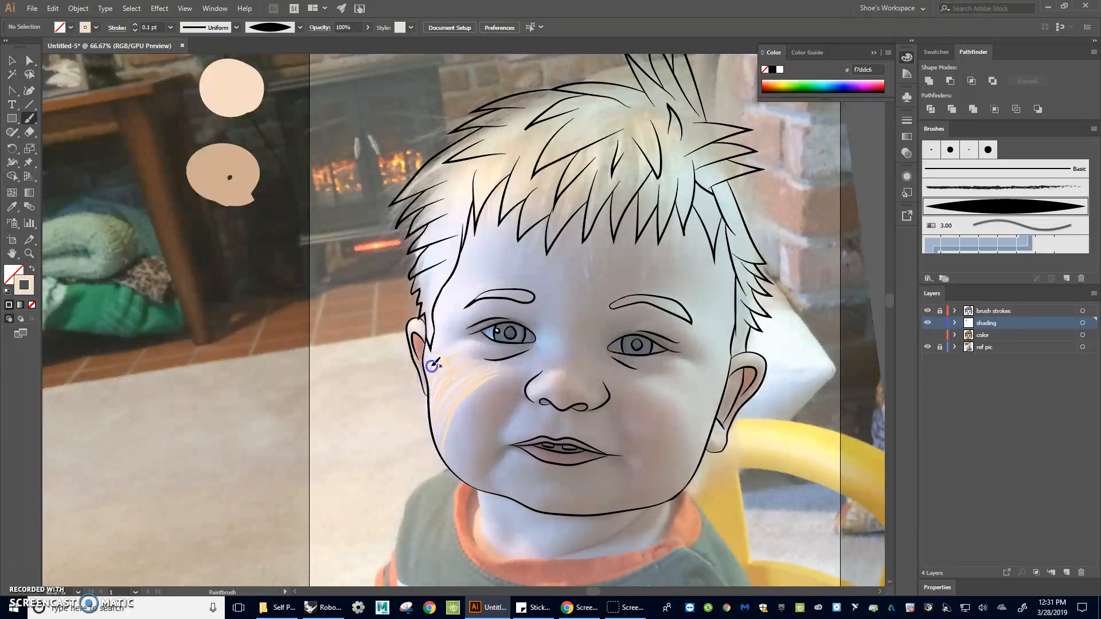
mouse_move(474, 343)
mouse_down()
mouse_move(427, 370)
mouse_move(475, 342)
mouse_up()
mouse_move(441, 329)
mouse_down()
mouse_move(474, 289)
mouse_move(444, 310)
mouse_move(457, 299)
mouse_move(486, 296)
mouse_up()
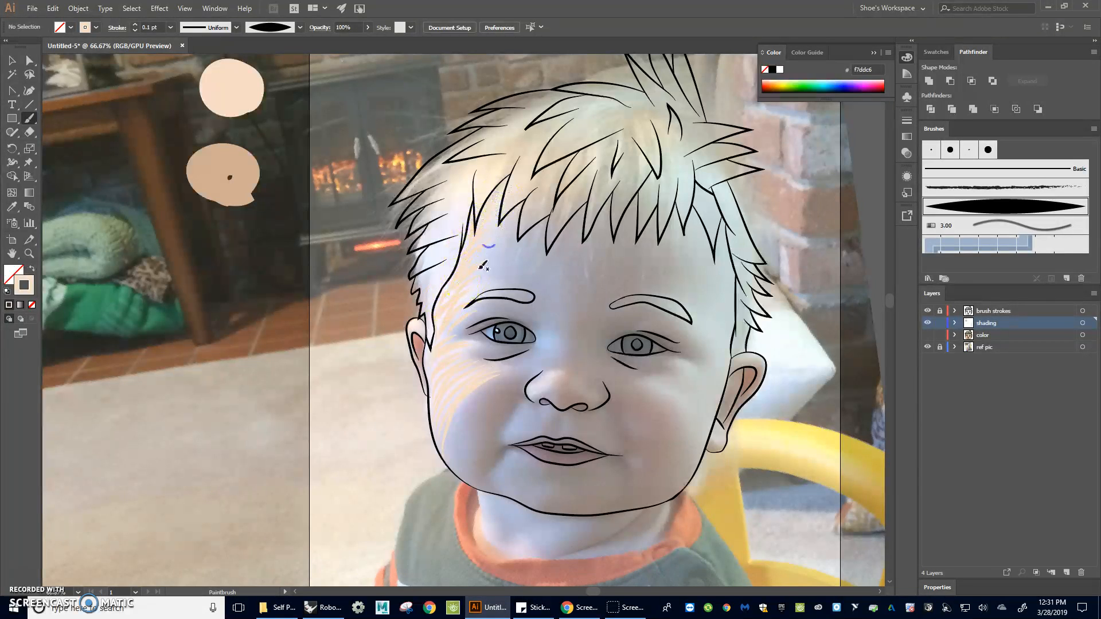
drag(463, 306, 497, 284)
Review the shading over the colored face zoomed out, then return zoomed in to the reference photo with color hidden
click(926, 335)
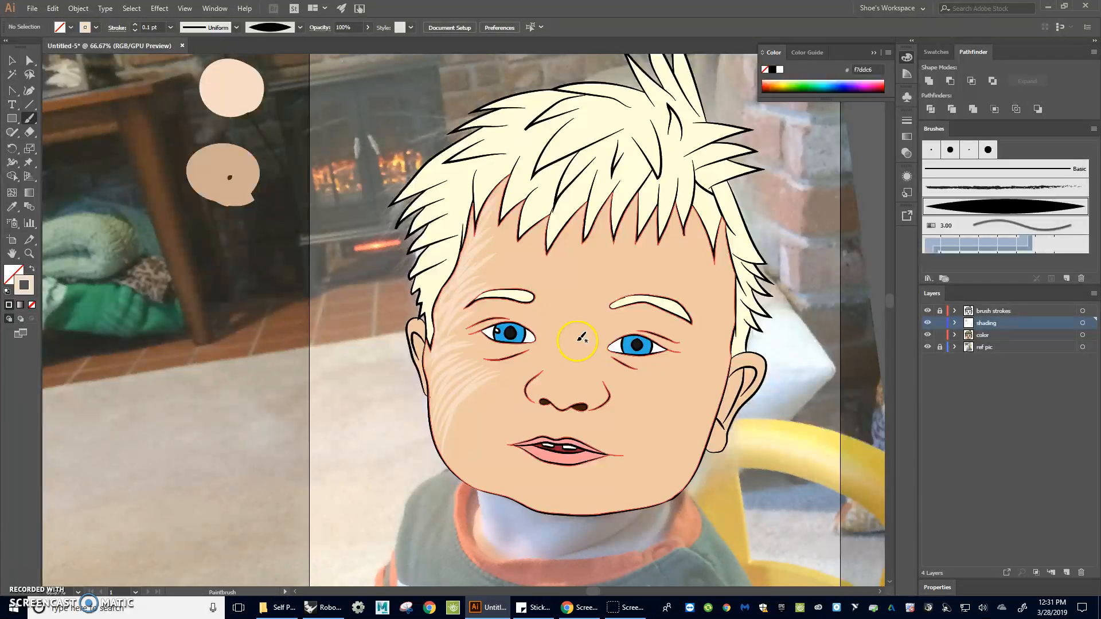
scroll(574, 333, down, 1)
scroll(574, 333, down, 1)
drag(607, 371, 554, 340)
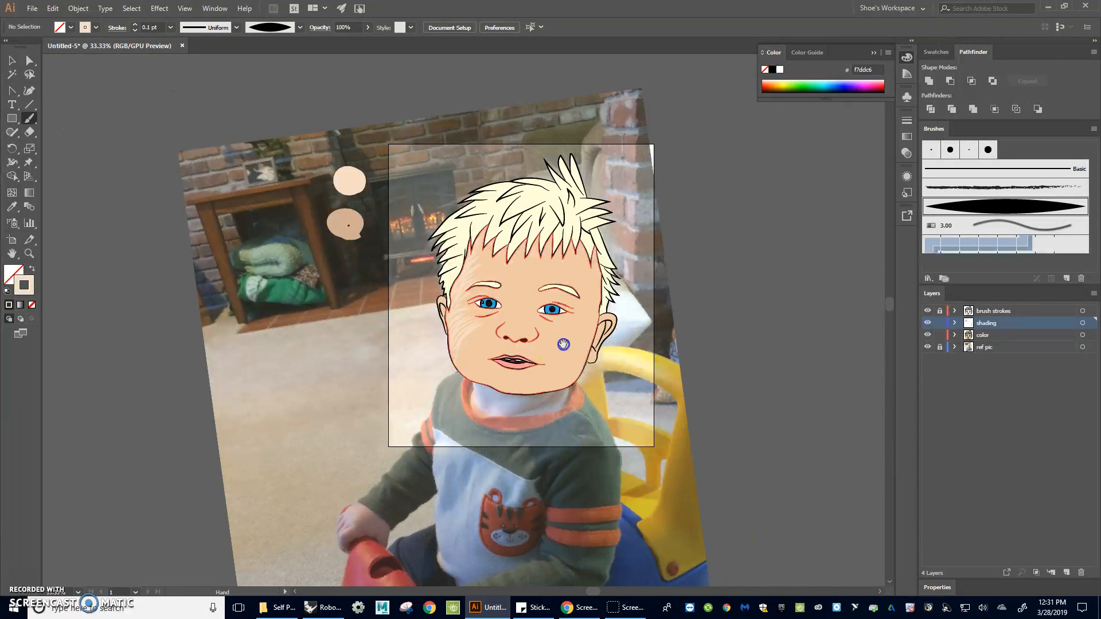
click(927, 347)
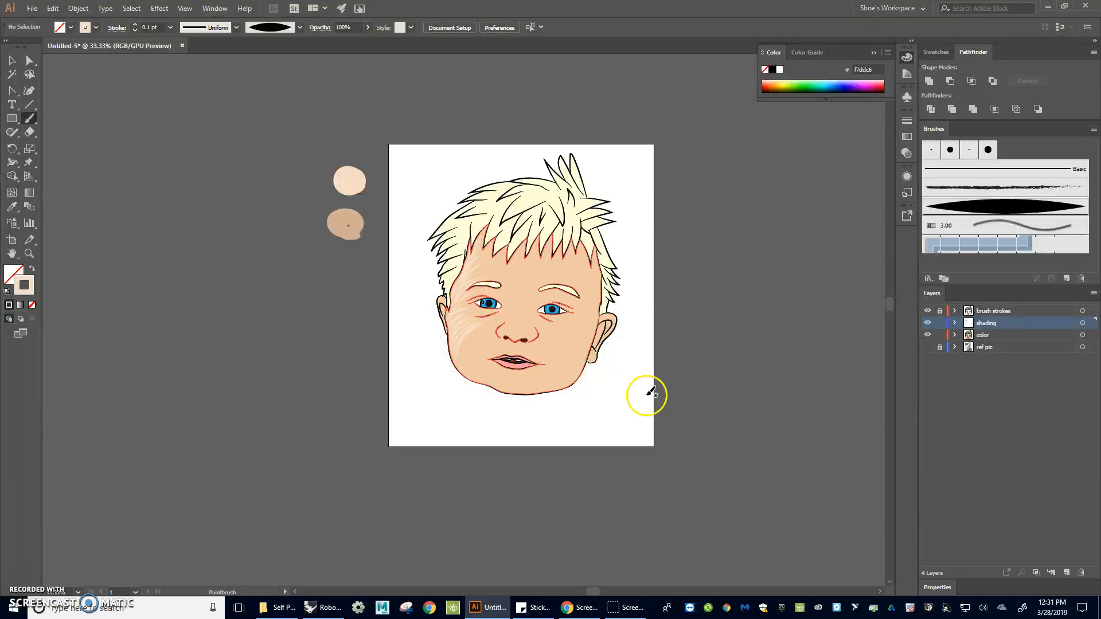
drag(464, 282, 466, 334)
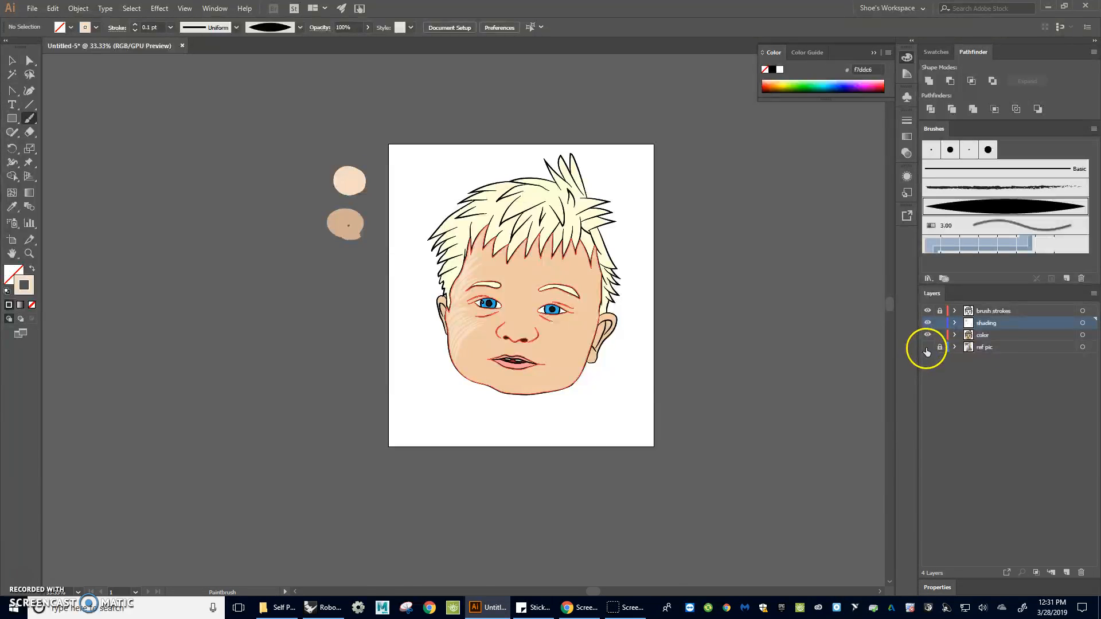
click(926, 352)
click(927, 335)
scroll(470, 350, up, 3)
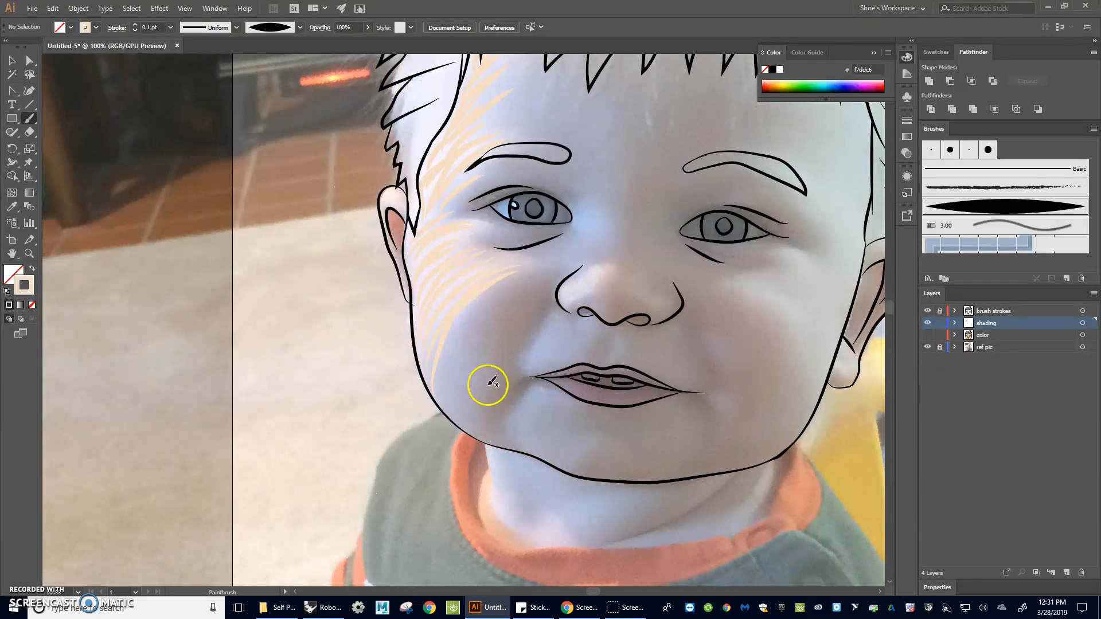
Hatch more light strokes beside the nose, under the left eye and along the left cheek
mouse_move(525, 366)
mouse_down()
mouse_move(576, 351)
mouse_move(530, 359)
mouse_move(568, 341)
mouse_move(532, 349)
mouse_move(579, 326)
mouse_move(534, 343)
mouse_move(566, 325)
mouse_move(542, 330)
mouse_move(564, 310)
mouse_move(579, 347)
mouse_move(554, 355)
mouse_move(605, 318)
mouse_move(593, 296)
mouse_move(579, 310)
mouse_move(564, 298)
mouse_move(566, 284)
mouse_move(607, 262)
mouse_move(565, 297)
mouse_move(608, 266)
mouse_up()
drag(569, 304, 610, 265)
drag(533, 248, 472, 231)
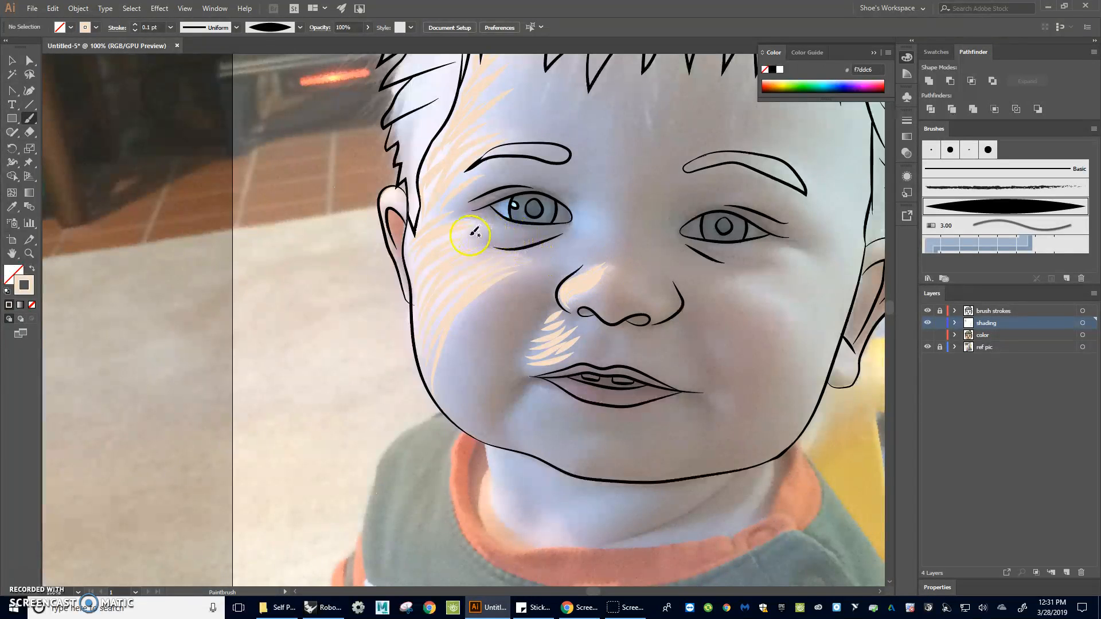
drag(424, 264, 413, 227)
drag(408, 272, 433, 378)
drag(411, 274, 465, 230)
Hatch light skin-tone strokes over the right cheek beside the ear
drag(802, 319, 666, 329)
drag(595, 295, 614, 299)
drag(659, 339, 673, 378)
drag(600, 292, 633, 307)
drag(690, 382, 691, 384)
drag(658, 331, 681, 382)
drag(644, 302, 612, 287)
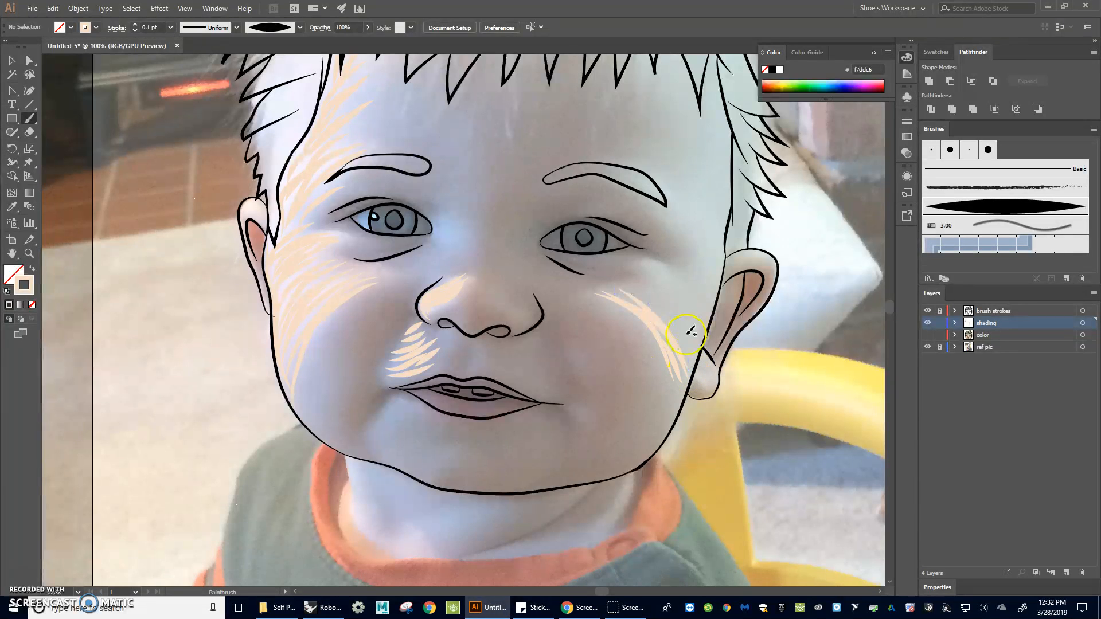
drag(665, 324, 662, 319)
mouse_move(602, 290)
mouse_down()
mouse_move(626, 278)
mouse_move(618, 284)
mouse_move(664, 311)
mouse_move(691, 363)
mouse_up()
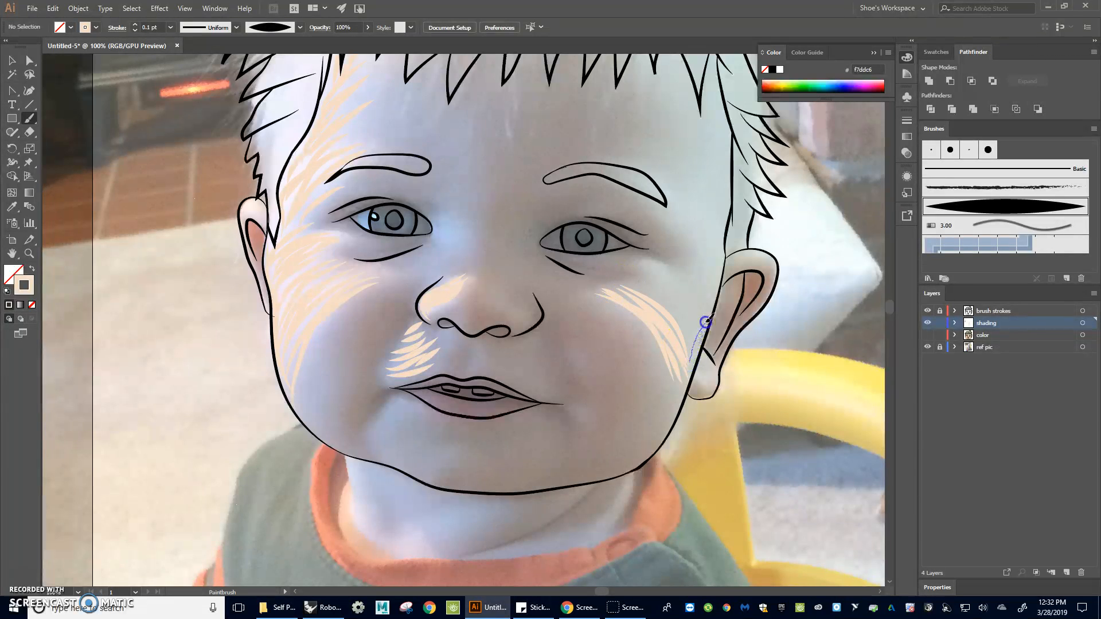
Extend the light hatching up the right side of the face to the right temple
drag(719, 259, 728, 216)
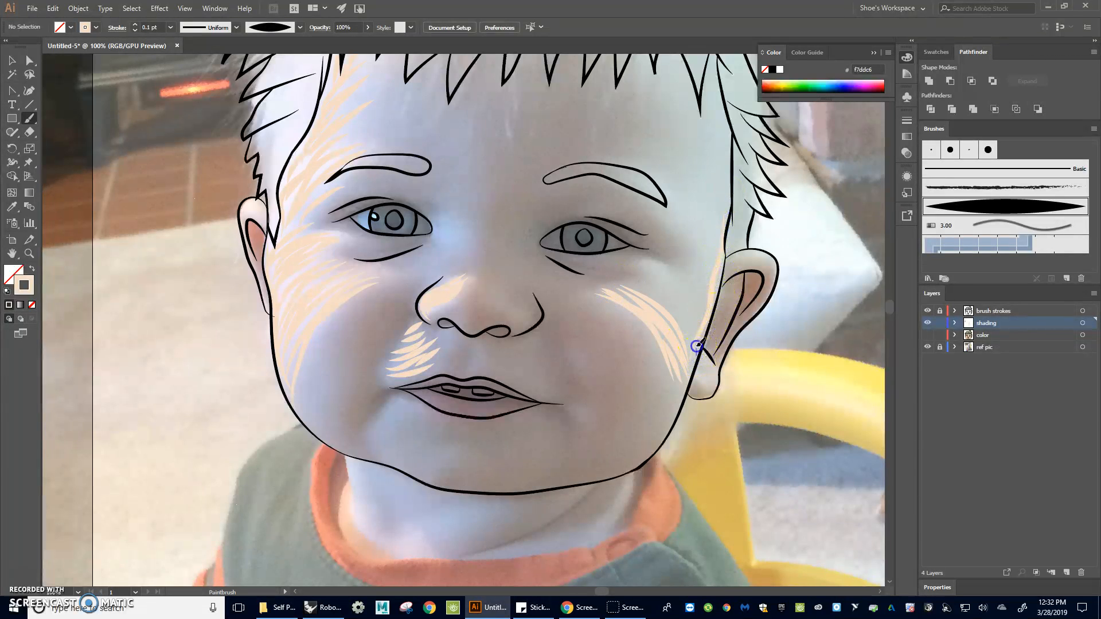
drag(674, 270, 645, 259)
mouse_move(694, 339)
mouse_down()
mouse_move(684, 302)
mouse_move(650, 265)
mouse_move(683, 296)
mouse_move(664, 269)
mouse_up()
mouse_move(692, 346)
mouse_down()
mouse_move(678, 314)
mouse_move(639, 274)
mouse_move(675, 324)
mouse_move(631, 276)
mouse_up()
mouse_move(687, 329)
mouse_down()
mouse_move(674, 291)
mouse_move(697, 295)
mouse_move(708, 315)
mouse_move(692, 280)
mouse_move(713, 277)
mouse_move(703, 227)
mouse_move(712, 252)
mouse_move(710, 281)
mouse_move(662, 221)
mouse_up()
mouse_move(712, 261)
mouse_down()
mouse_move(672, 221)
mouse_move(717, 262)
mouse_move(682, 207)
mouse_move(718, 251)
mouse_move(714, 225)
mouse_move(665, 189)
mouse_up()
mouse_move(729, 244)
mouse_down()
mouse_move(684, 192)
mouse_move(653, 181)
mouse_move(724, 227)
mouse_move(701, 192)
mouse_move(655, 175)
mouse_up()
mouse_move(736, 245)
mouse_down()
mouse_move(707, 177)
mouse_move(671, 154)
mouse_up()
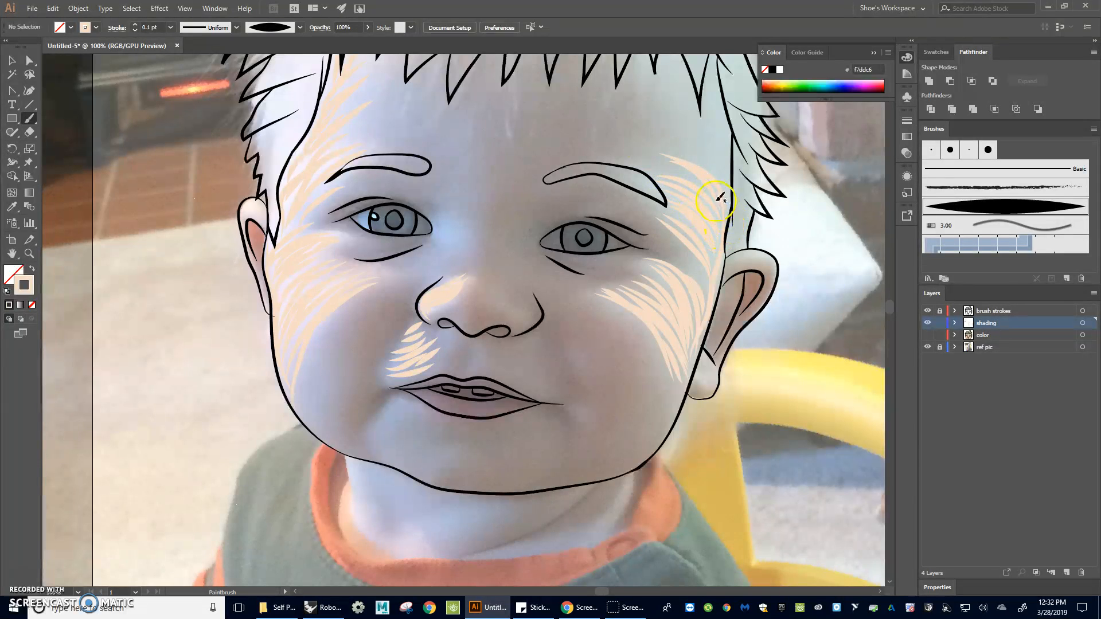
mouse_move(728, 210)
mouse_down()
mouse_move(677, 152)
mouse_move(721, 175)
mouse_move(685, 134)
mouse_up()
mouse_move(727, 179)
mouse_down()
mouse_move(691, 137)
mouse_move(712, 129)
mouse_move(705, 122)
mouse_up()
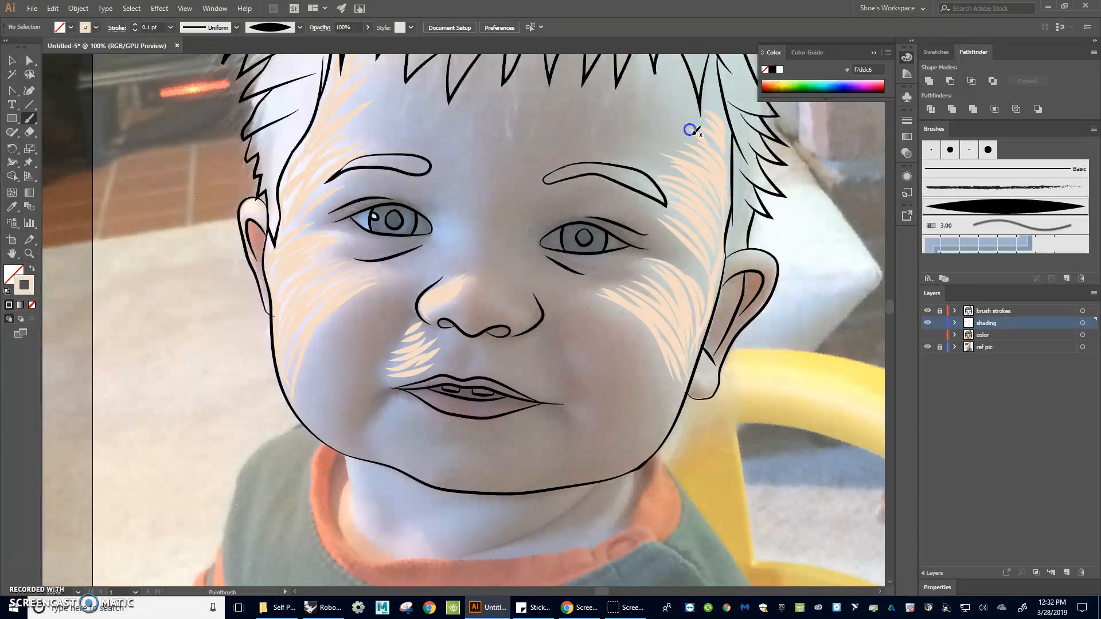
drag(728, 237, 727, 206)
drag(726, 131, 726, 128)
Add light strokes under the left eye and along the chin and lower left jaw
drag(430, 254, 435, 216)
drag(438, 256, 458, 222)
mouse_move(439, 265)
mouse_down()
mouse_move(431, 212)
mouse_move(444, 229)
mouse_up()
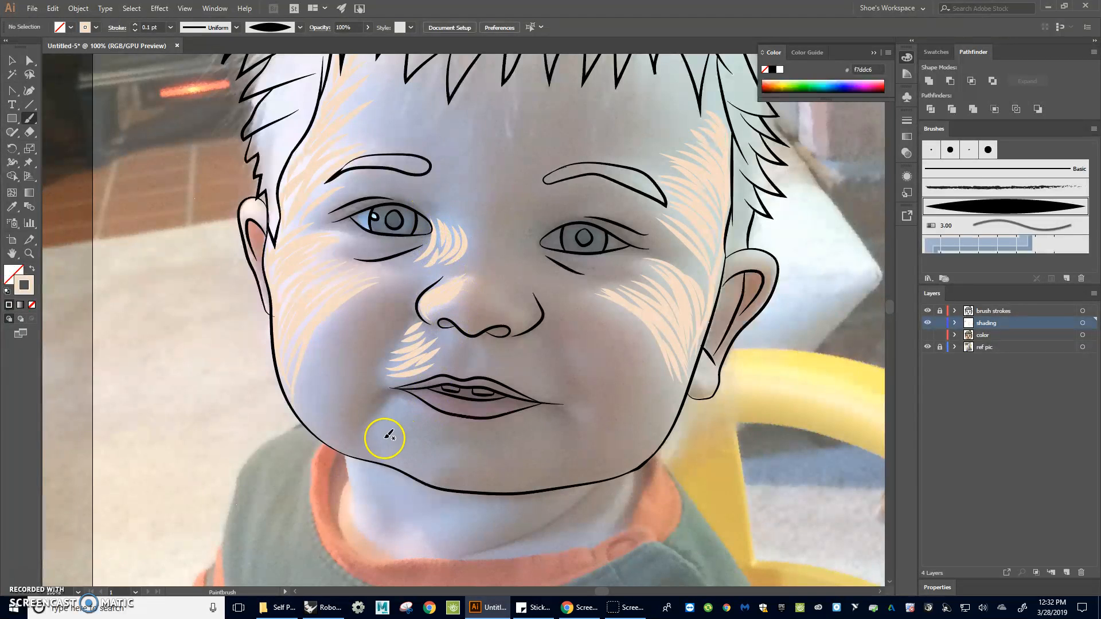
mouse_move(389, 407)
mouse_down()
mouse_move(378, 429)
mouse_move(402, 406)
mouse_move(387, 422)
mouse_move(395, 460)
mouse_move(395, 407)
mouse_move(384, 405)
mouse_move(403, 407)
mouse_move(387, 458)
mouse_up()
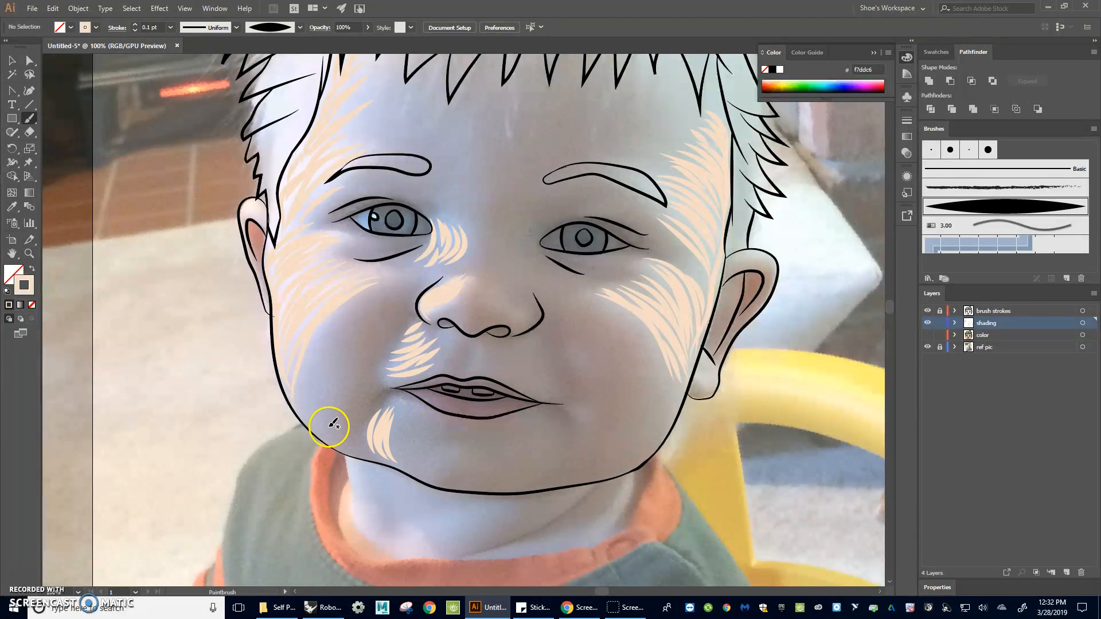
mouse_move(322, 437)
mouse_down()
mouse_move(296, 384)
mouse_move(299, 352)
mouse_up()
drag(312, 418, 301, 355)
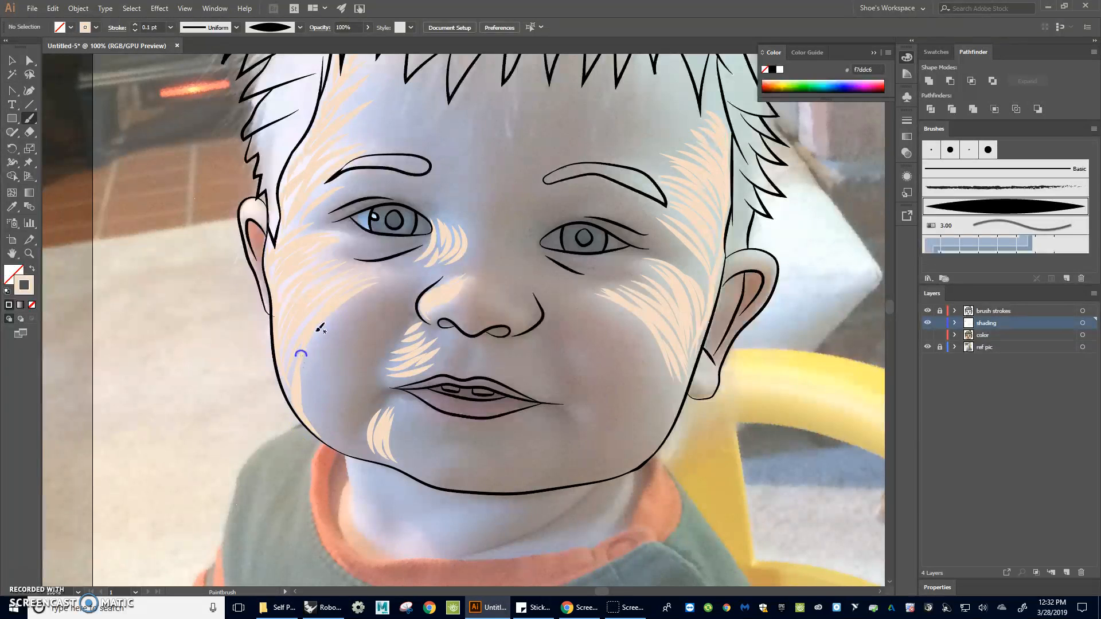
scroll(386, 246, up, 3)
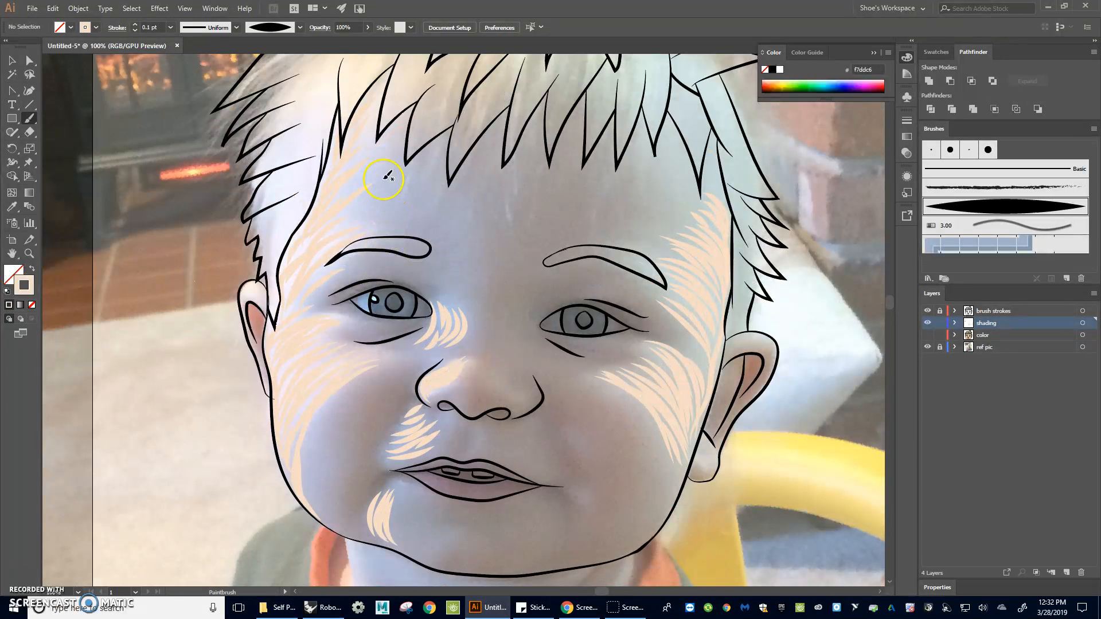
Show the color layer to preview the shading over the colored portrait, then hide it again
click(928, 335)
scroll(694, 338, down, 2)
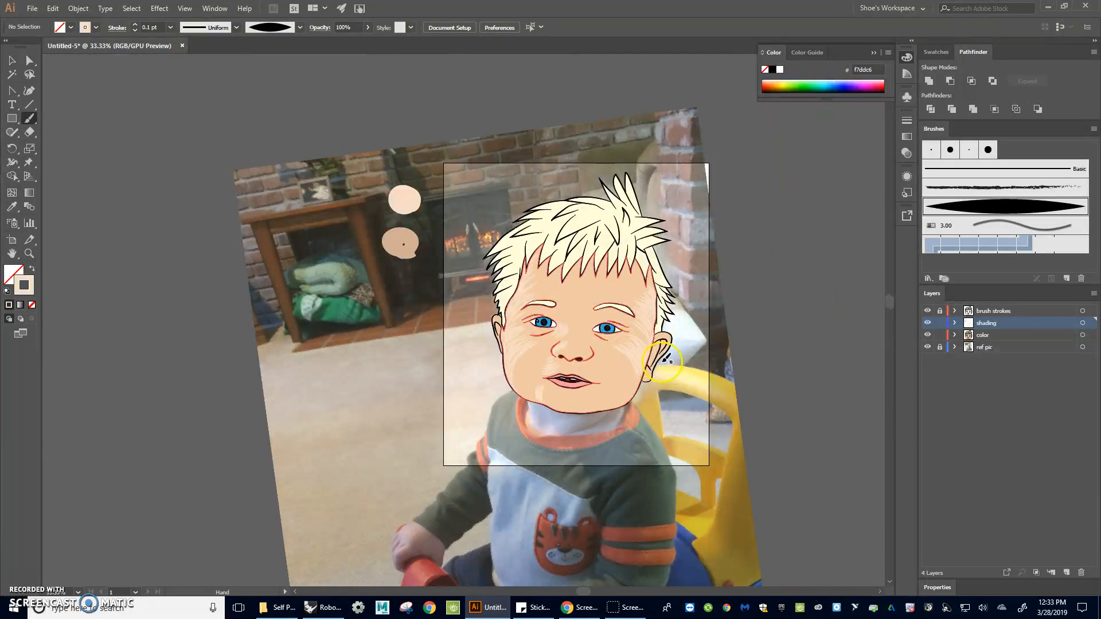
scroll(607, 327, down, 1)
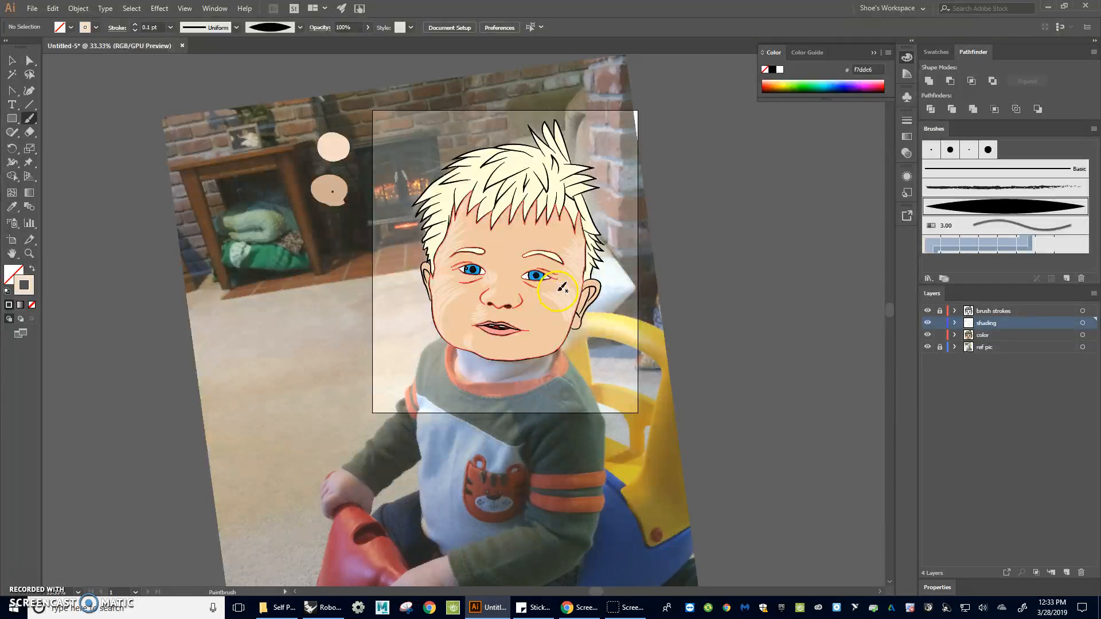
scroll(507, 301, up, 2)
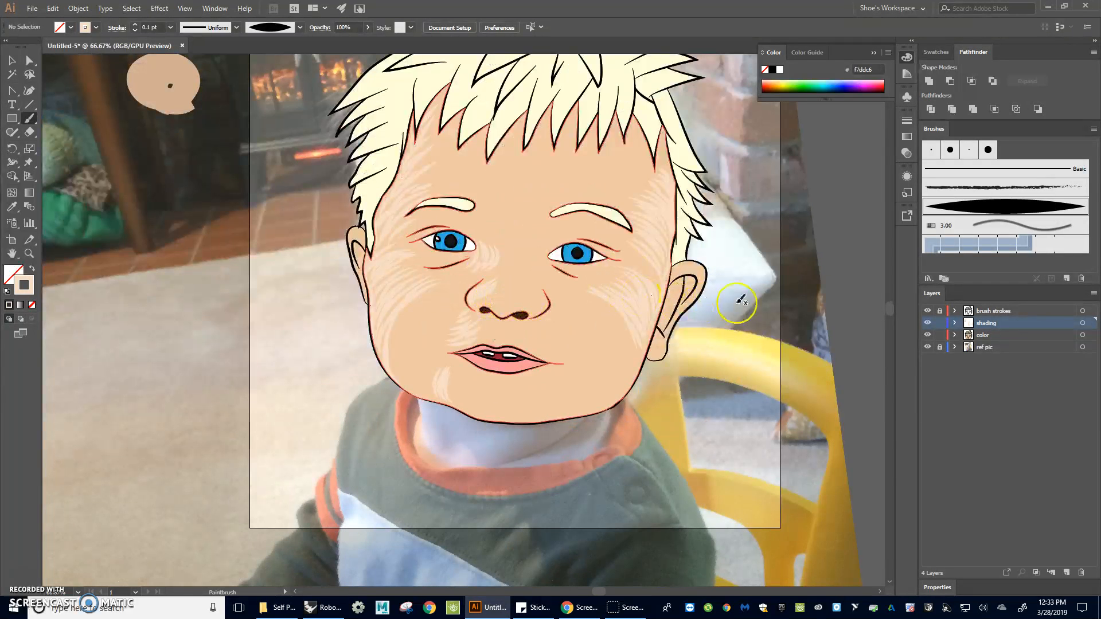
click(926, 333)
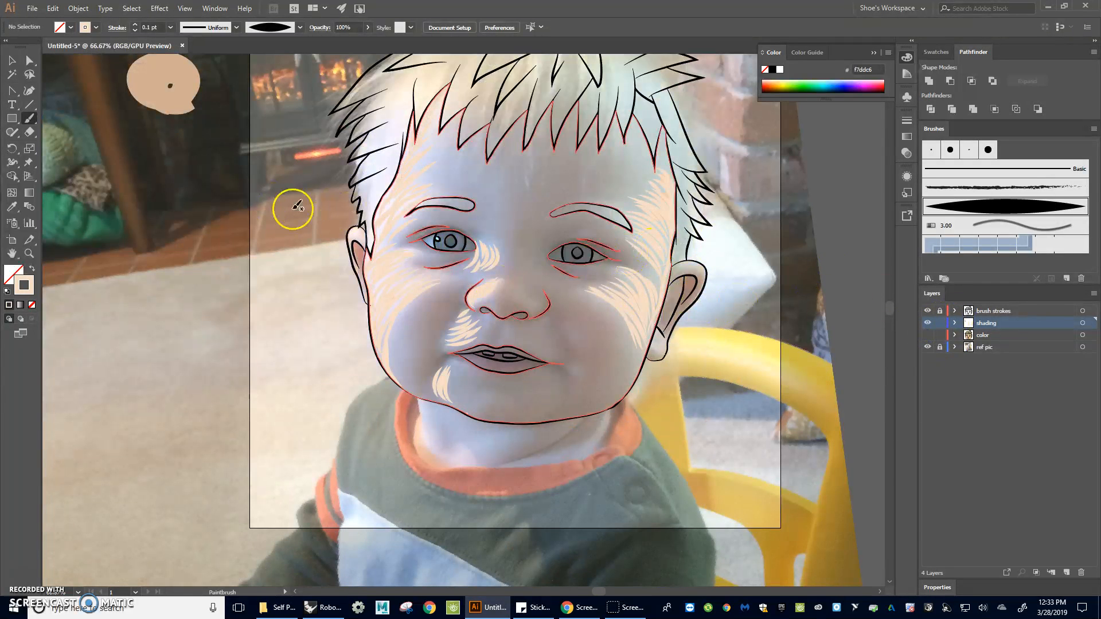
Sample the darker skin tone from the swatch circle and set the paintbrush stroke to 0.1 pt
scroll(212, 243, up, 2)
key(i)
click(163, 136)
key(b)
click(150, 27)
text(0.1)
key(Return)
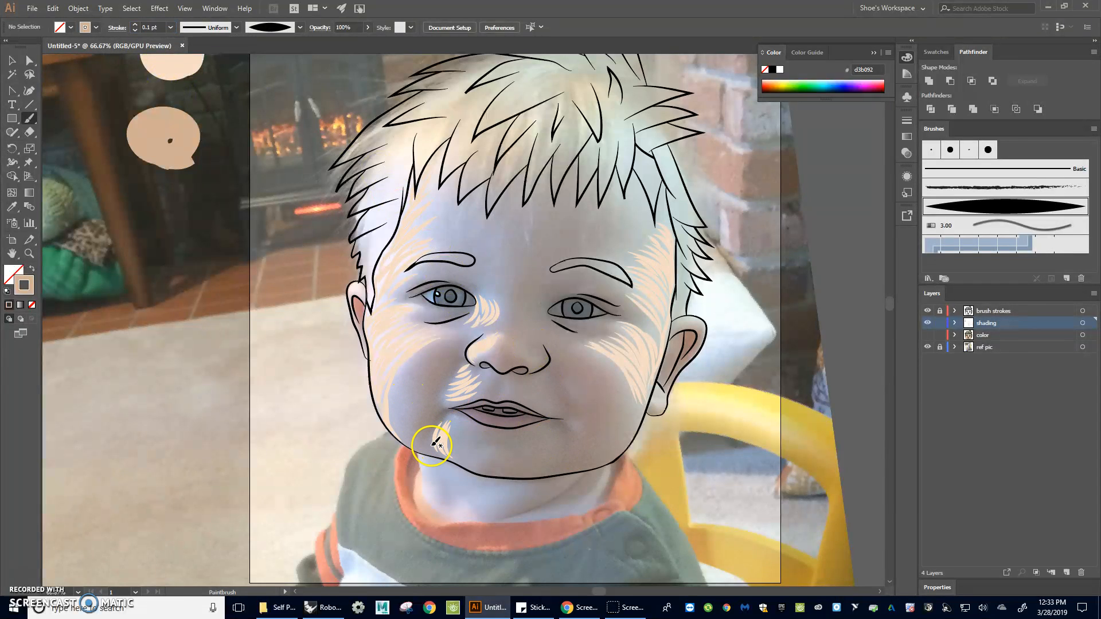
Hatch darker skin-tone strokes along the left side of the mouth, chin and beside the nose
drag(430, 428, 455, 414)
drag(491, 380, 502, 385)
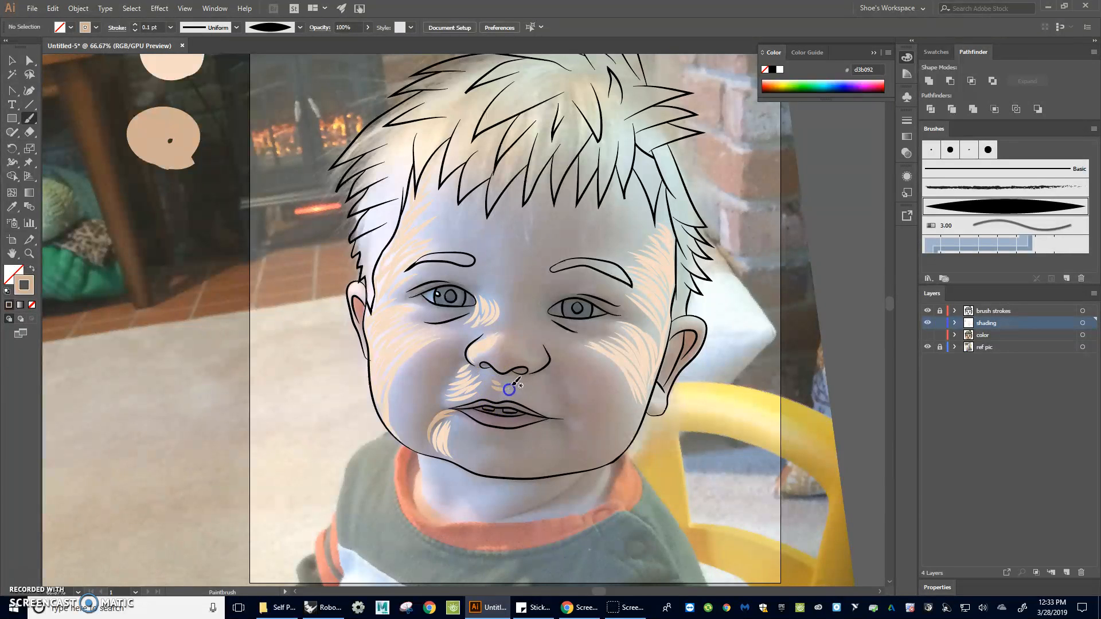
drag(436, 400, 459, 362)
mouse_move(451, 396)
mouse_down()
mouse_move(437, 368)
mouse_move(455, 355)
mouse_move(413, 366)
mouse_up()
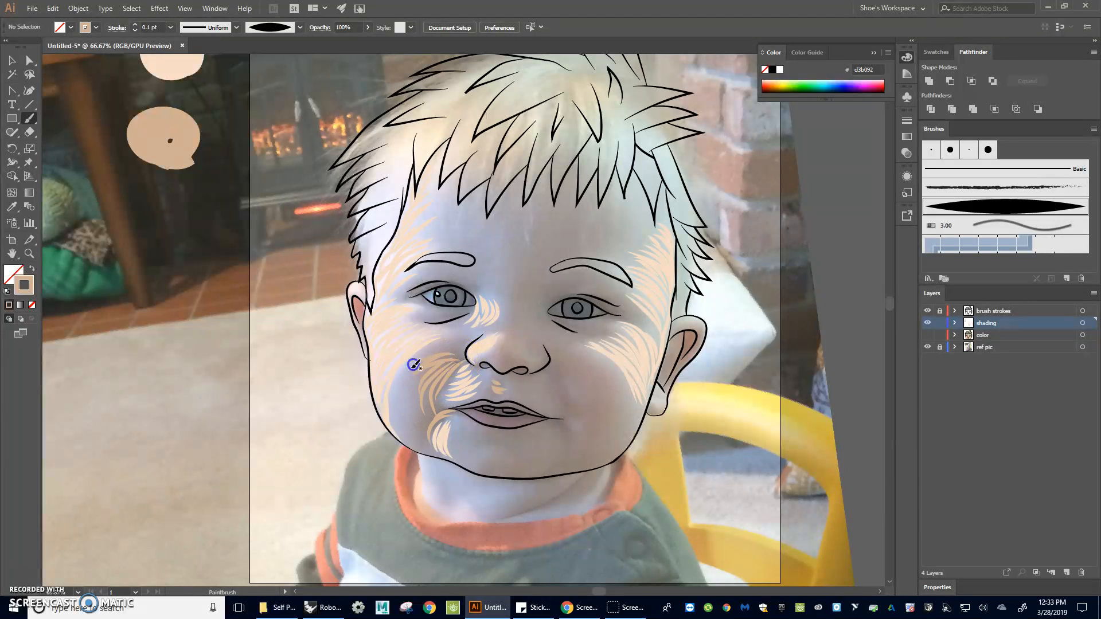
Add darker strokes down the right side of the nose bridge and under the right eye
drag(549, 346, 530, 343)
mouse_move(535, 270)
mouse_down()
mouse_move(544, 352)
mouse_move(534, 319)
mouse_move(541, 344)
mouse_up()
drag(541, 273, 541, 274)
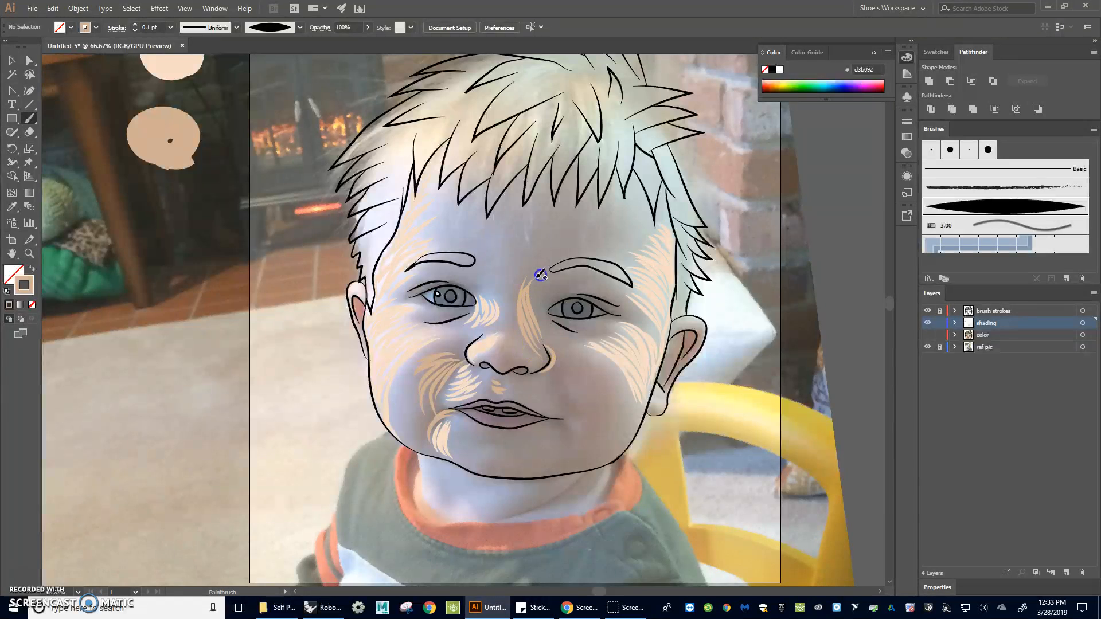
mouse_move(540, 328)
mouse_down()
mouse_move(543, 277)
mouse_move(596, 271)
mouse_move(560, 279)
mouse_move(597, 277)
mouse_move(590, 284)
mouse_move(609, 288)
mouse_move(600, 280)
mouse_move(536, 313)
mouse_move(599, 294)
mouse_up()
mouse_move(532, 308)
mouse_down()
mouse_move(616, 311)
mouse_move(597, 298)
mouse_move(611, 302)
mouse_move(611, 328)
mouse_move(547, 311)
mouse_move(568, 322)
mouse_move(604, 315)
mouse_up()
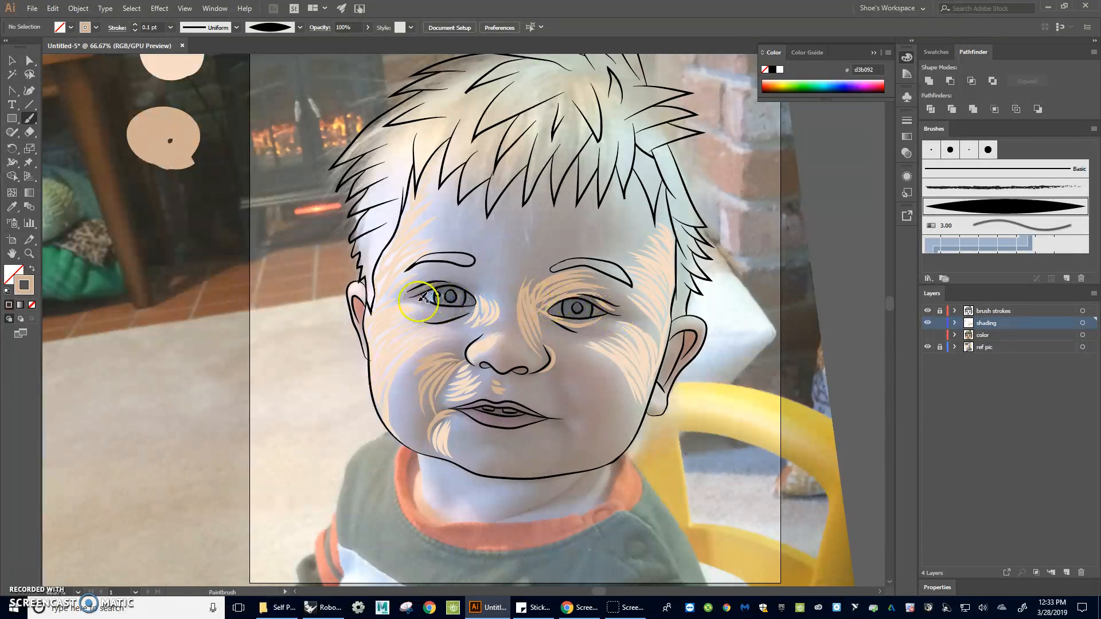
Add darker strokes around the left eye, between the eyebrows, beside the nose and right of the mouth
drag(445, 318, 454, 314)
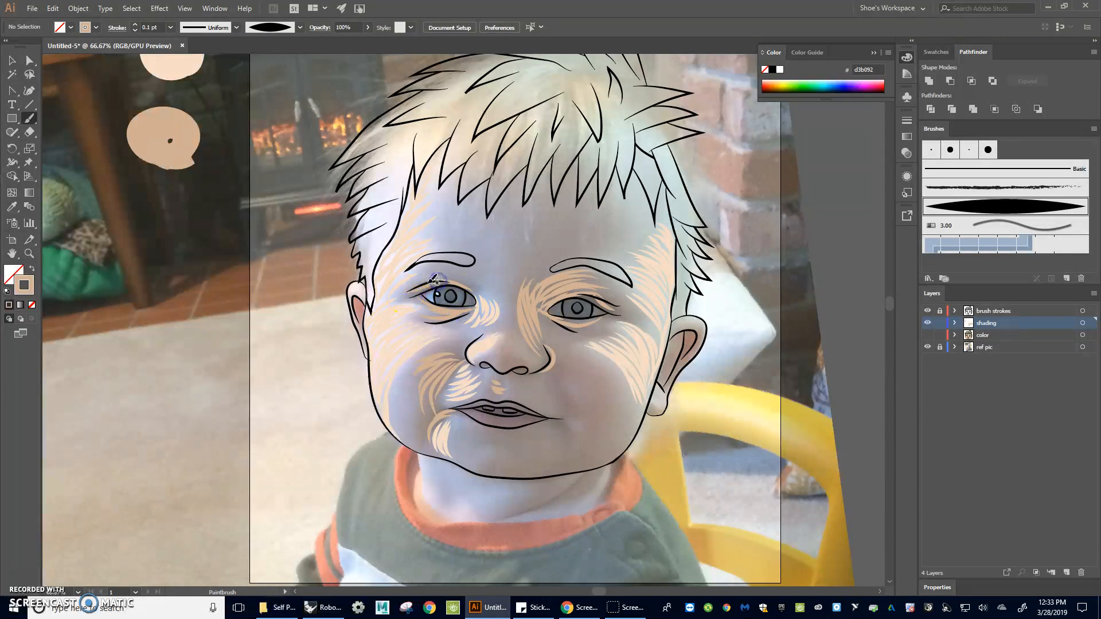
drag(417, 286, 478, 290)
mouse_move(411, 286)
mouse_down()
mouse_move(451, 276)
mouse_move(431, 270)
mouse_up()
mouse_move(490, 292)
mouse_down()
mouse_move(521, 299)
mouse_move(524, 331)
mouse_up()
mouse_move(523, 256)
mouse_down()
mouse_move(577, 256)
mouse_move(527, 291)
mouse_move(591, 251)
mouse_move(534, 292)
mouse_move(557, 263)
mouse_move(526, 285)
mouse_move(551, 252)
mouse_up()
mouse_move(568, 329)
mouse_down()
mouse_move(613, 316)
mouse_move(575, 336)
mouse_move(536, 308)
mouse_move(582, 330)
mouse_move(561, 341)
mouse_up()
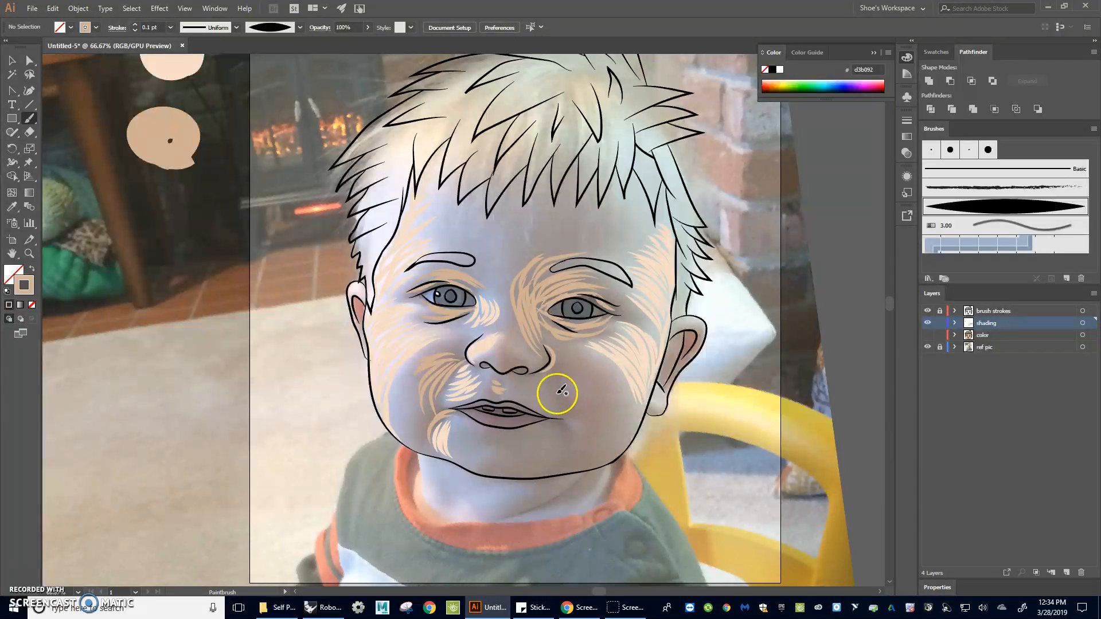
mouse_move(552, 380)
mouse_down()
mouse_move(572, 403)
mouse_move(546, 366)
mouse_up()
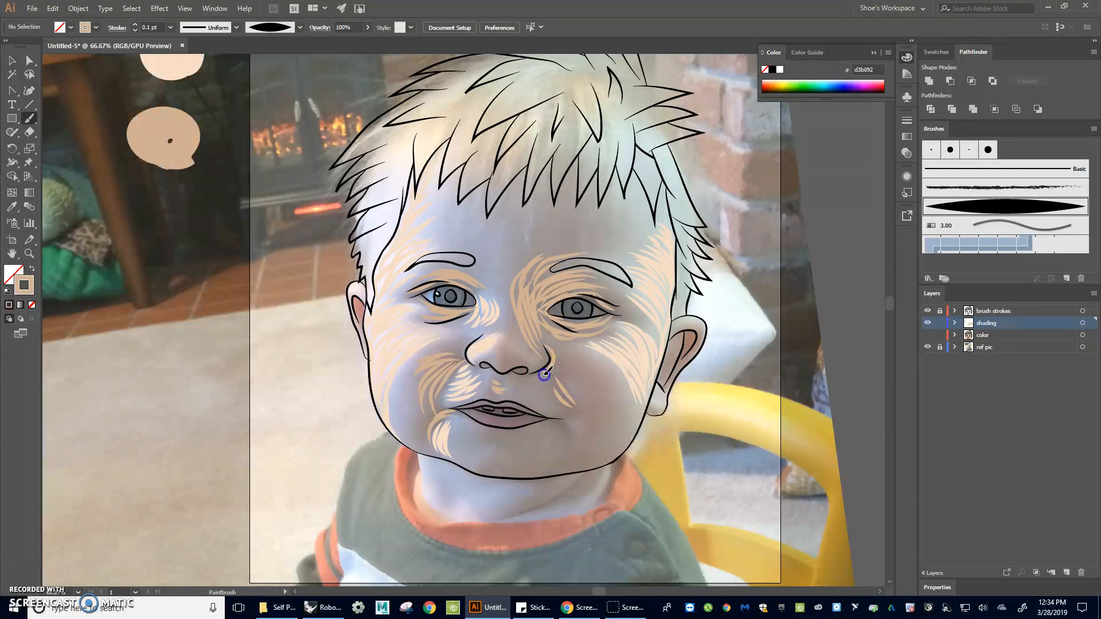
drag(545, 418, 570, 436)
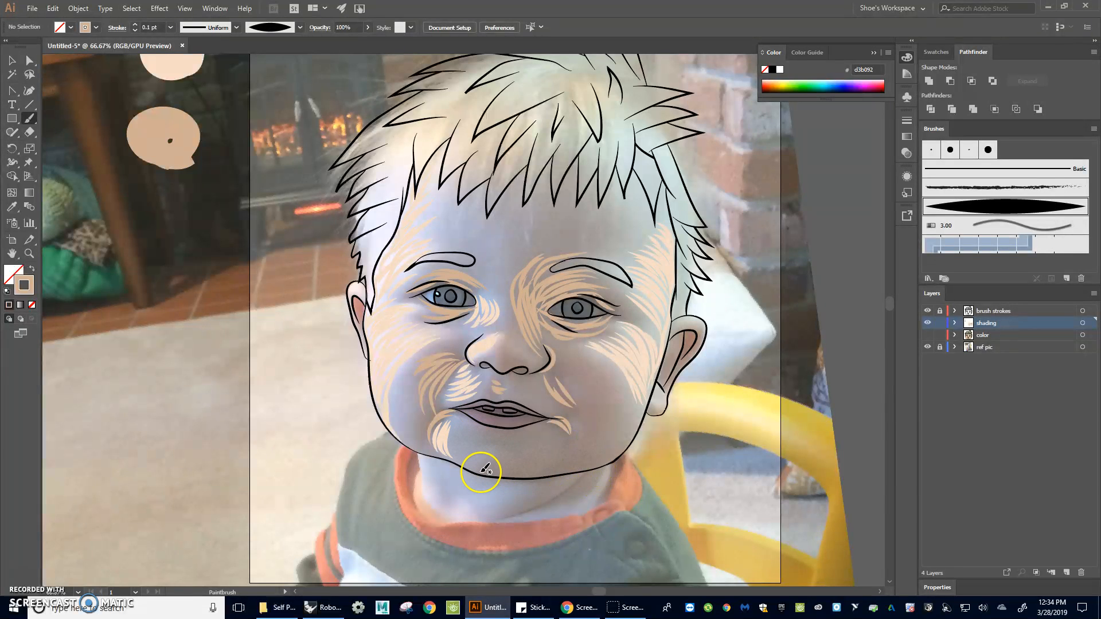
Toggle the color and reference photo layers to review the darker shading on the colored portrait
click(927, 335)
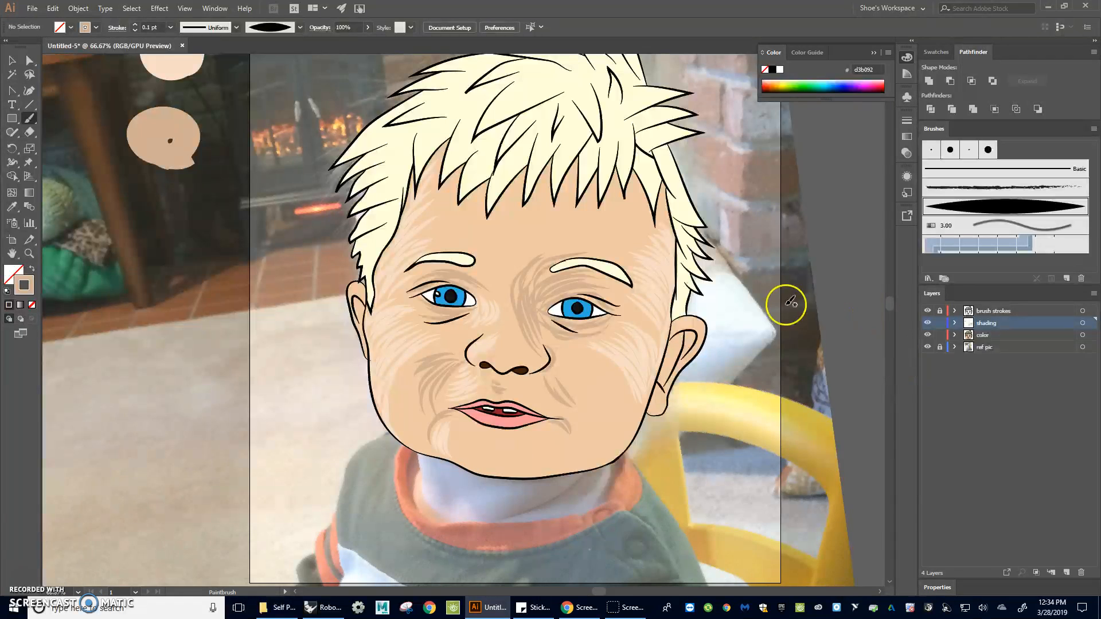
click(928, 347)
scroll(622, 317, down, 2)
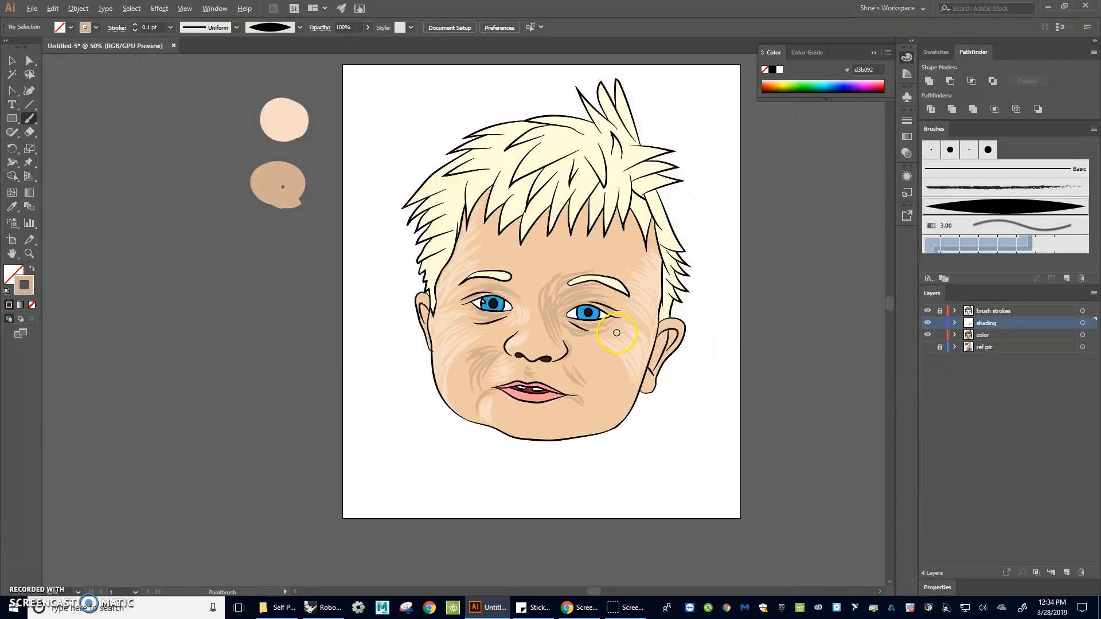
drag(686, 319, 656, 342)
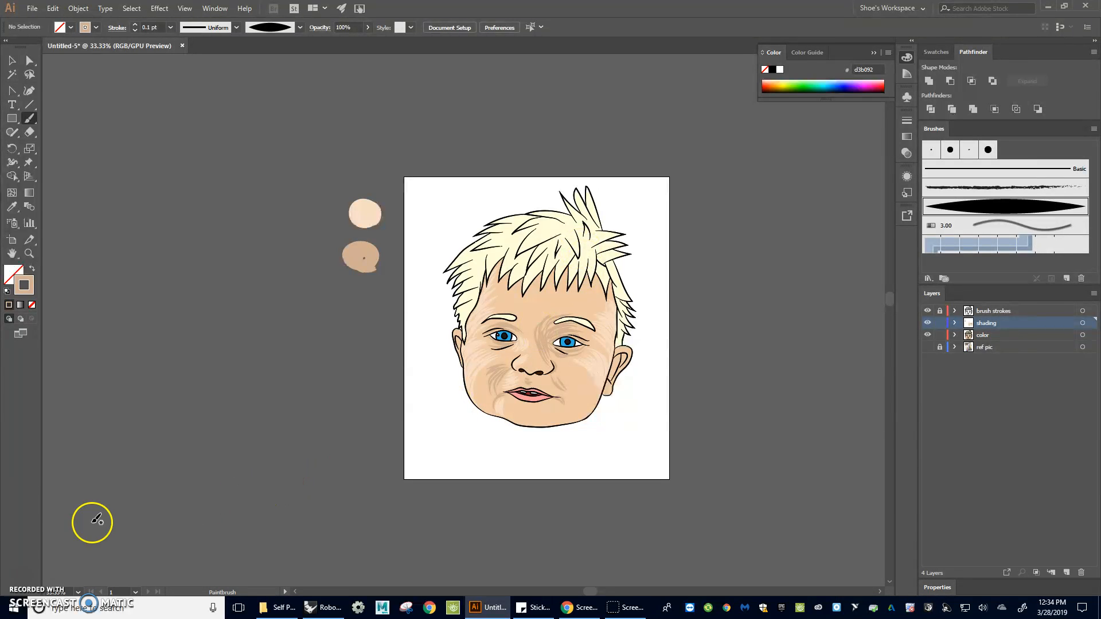
scroll(563, 414, up, 3)
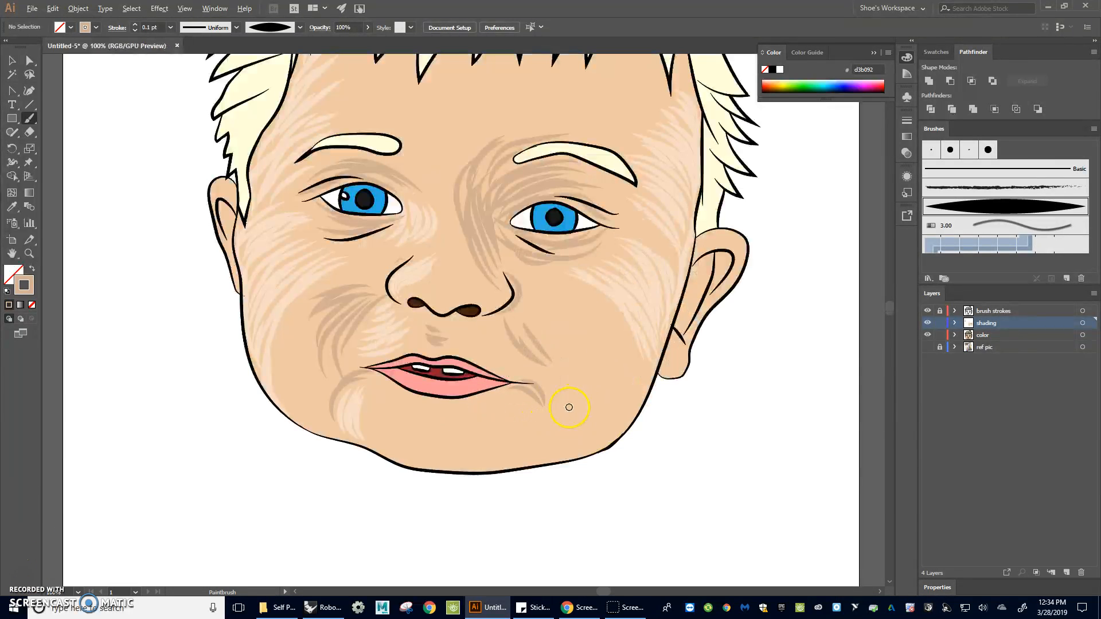
click(927, 335)
click(927, 347)
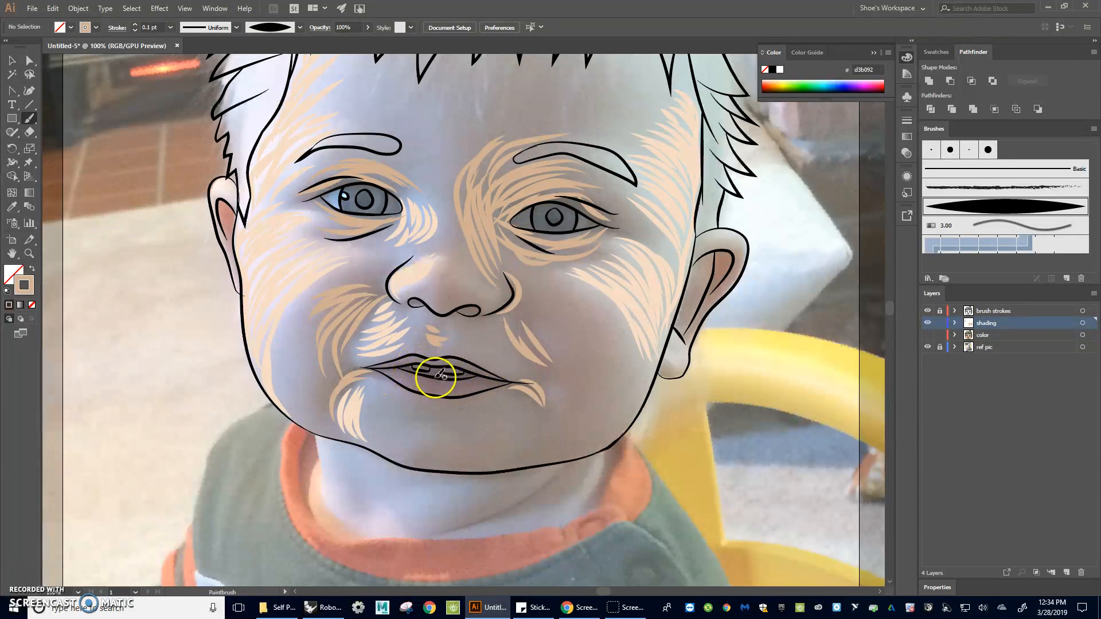
click(928, 337)
key(ctrl+minus)
key(ctrl+minus)
key(ctrl+minus)
key(ctrl+minus)
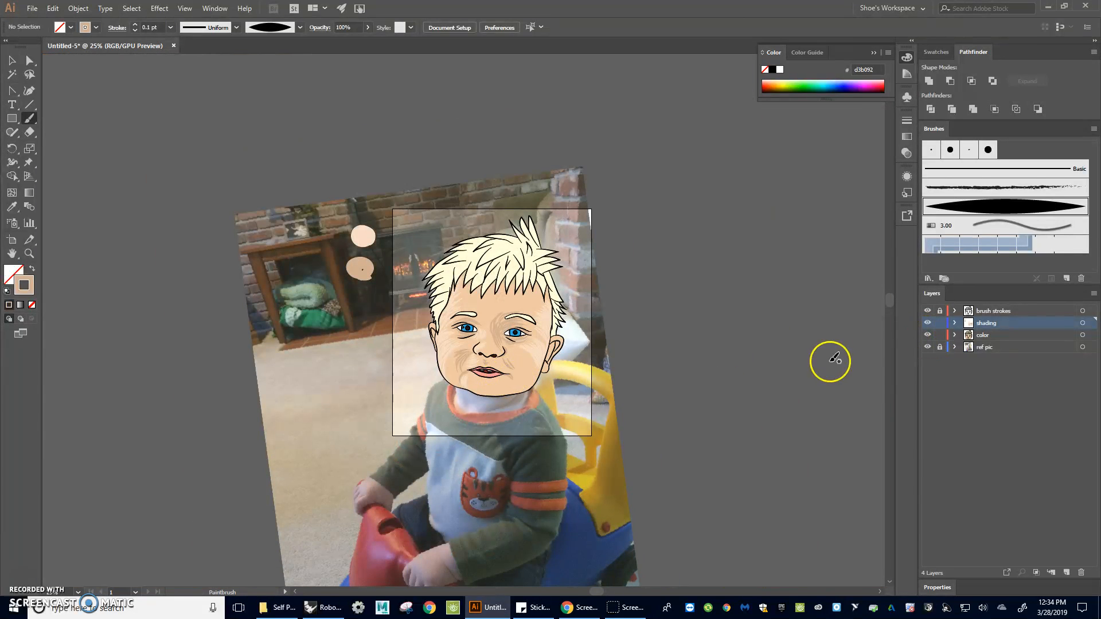